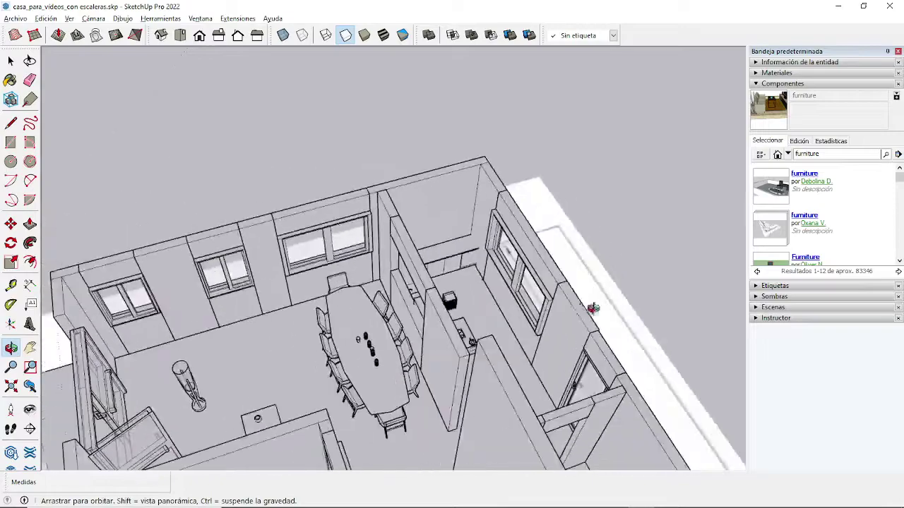
# Orbit and zoom to a top-down view of the upstairs stairs, then clear the 'furniture' component search.
pyautogui.press('space')
pyautogui.moveTo(464, 307)
pyautogui.mouseDown(button='middle')
pyautogui.moveTo(515, 317)
pyautogui.moveTo(473, 218)
pyautogui.moveTo(416, 284)
pyautogui.moveTo(409, 381)
pyautogui.moveTo(424, 313)
pyautogui.moveTo(462, 357)
pyautogui.moveTo(468, 322)
pyautogui.moveTo(484, 322)
pyautogui.moveTo(397, 281)
pyautogui.mouseUp(button='middle')
pyautogui.scroll(2, 402, 254)
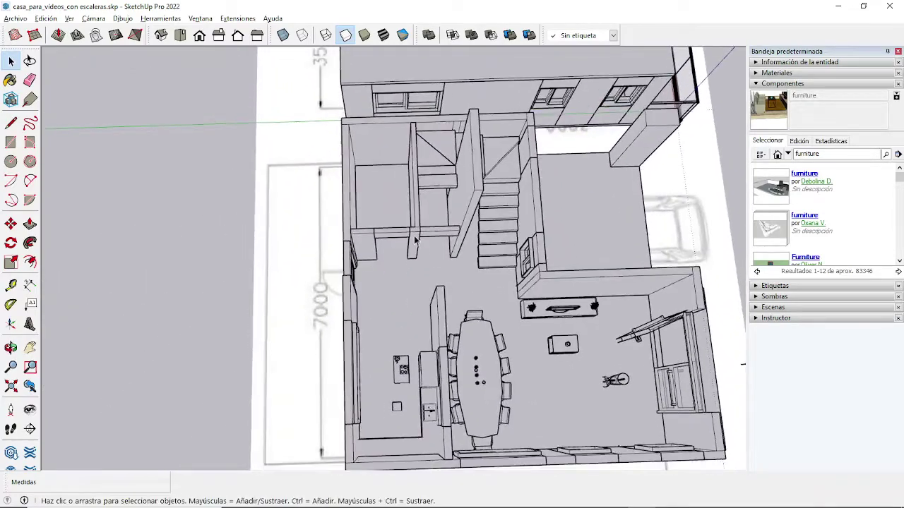
pyautogui.scroll(2, 413, 226)
pyautogui.scroll(2, 413, 212)
pyautogui.scroll(2, 410, 208)
pyautogui.moveTo(378, 210)
pyautogui.mouseDown(button='middle')
pyautogui.moveTo(400, 196)
pyautogui.moveTo(396, 238)
pyautogui.mouseUp(button='middle')
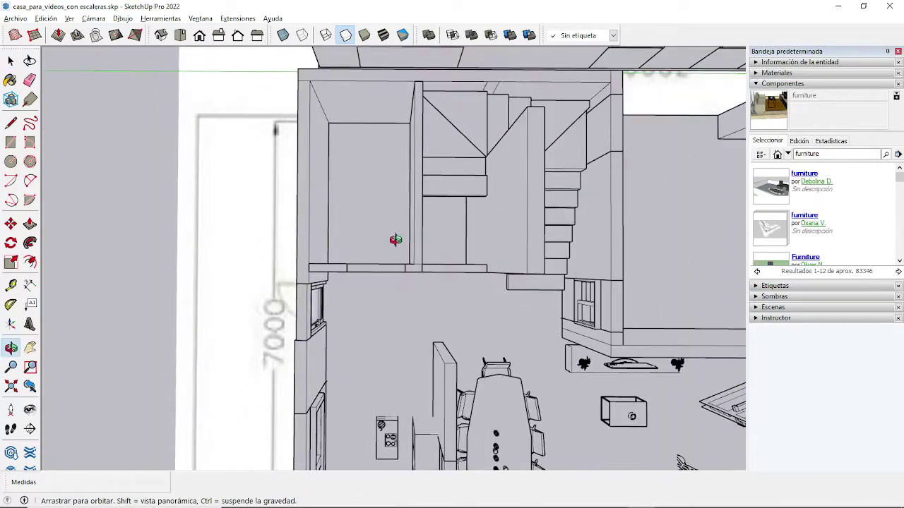
pyautogui.click(835, 156)
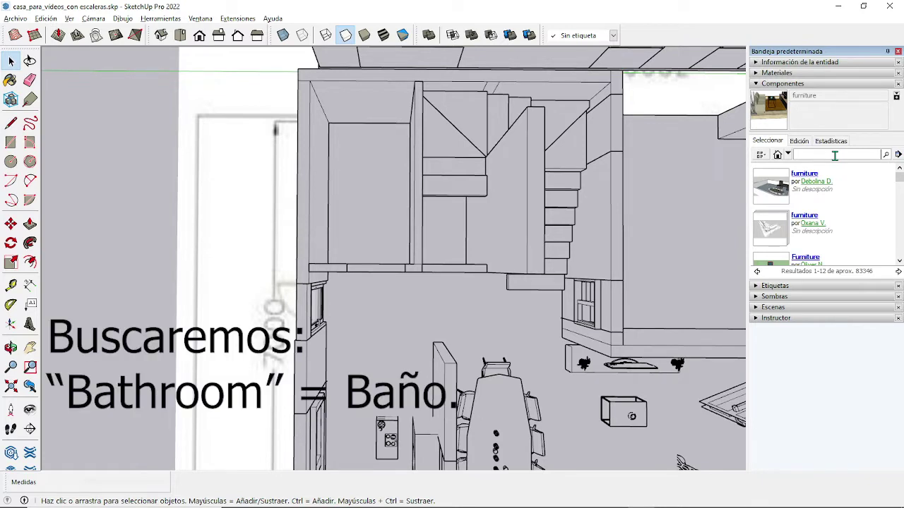
# Search the Components browser for 'bathroom' and browse the results.
pyautogui.write('bathroom')
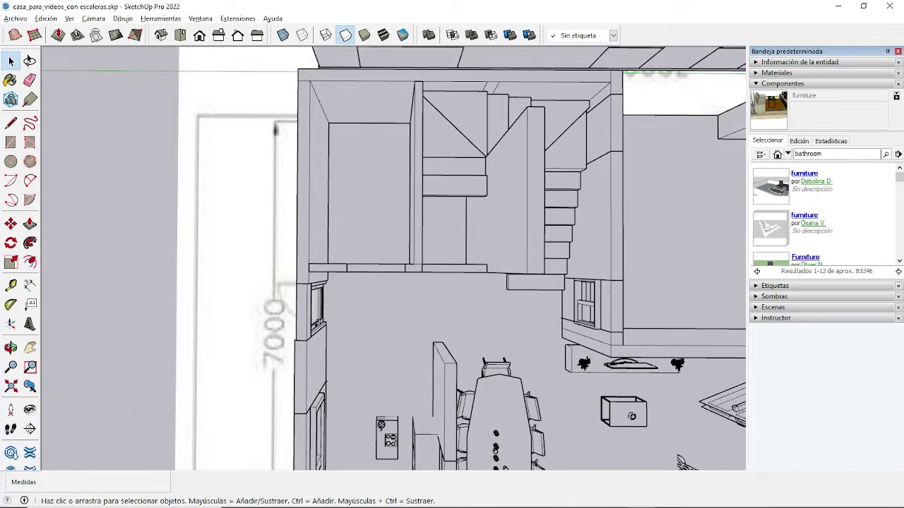
pyautogui.press('Return')
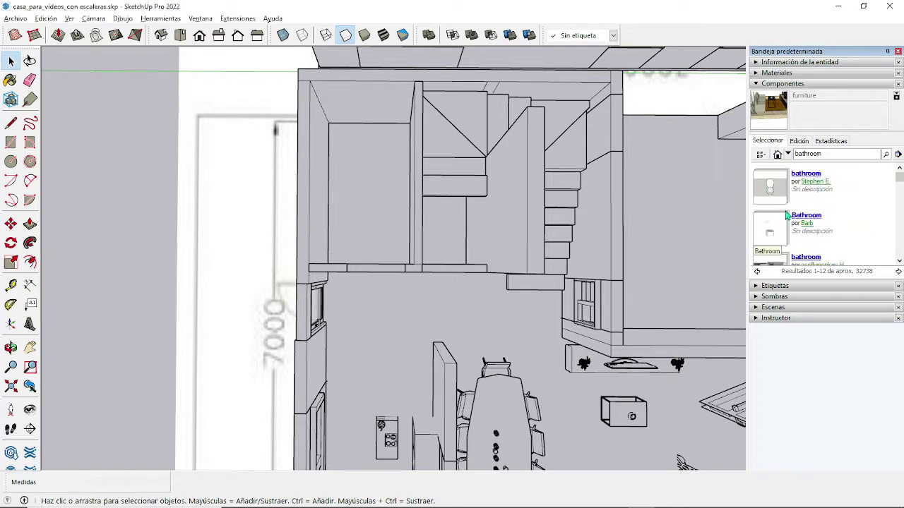
pyautogui.scroll(-2, 794, 215)
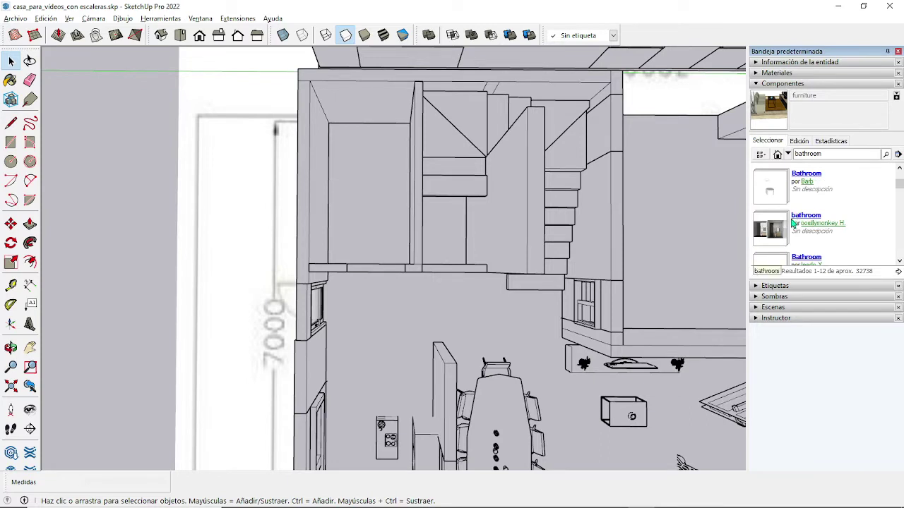
pyautogui.scroll(-5, 792, 224)
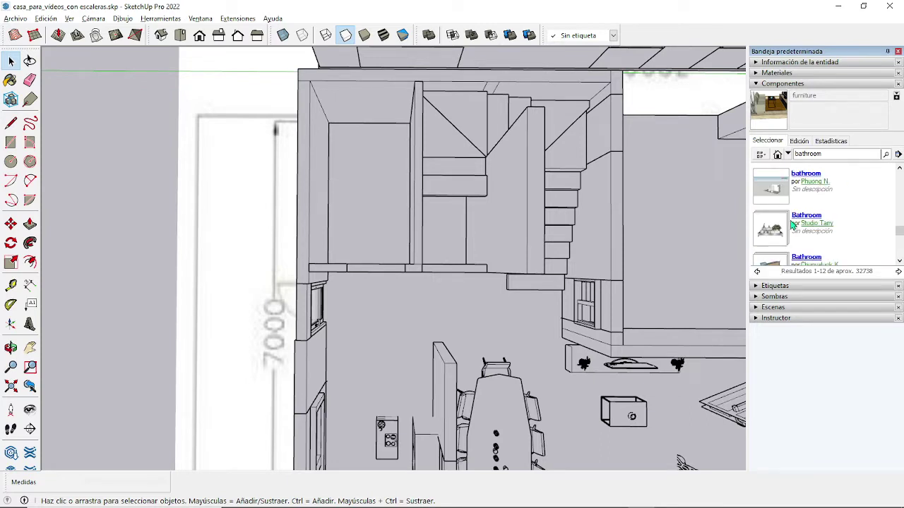
pyautogui.scroll(7, 793, 225)
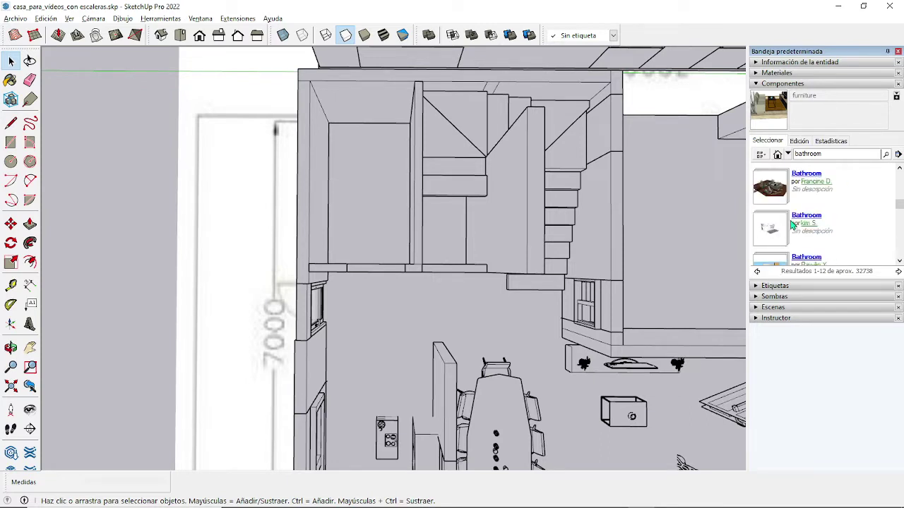
# Open the bathroom set listing the Bathroom mirror, Bathroom Vanity and heated towel rails.
pyautogui.click(792, 224)
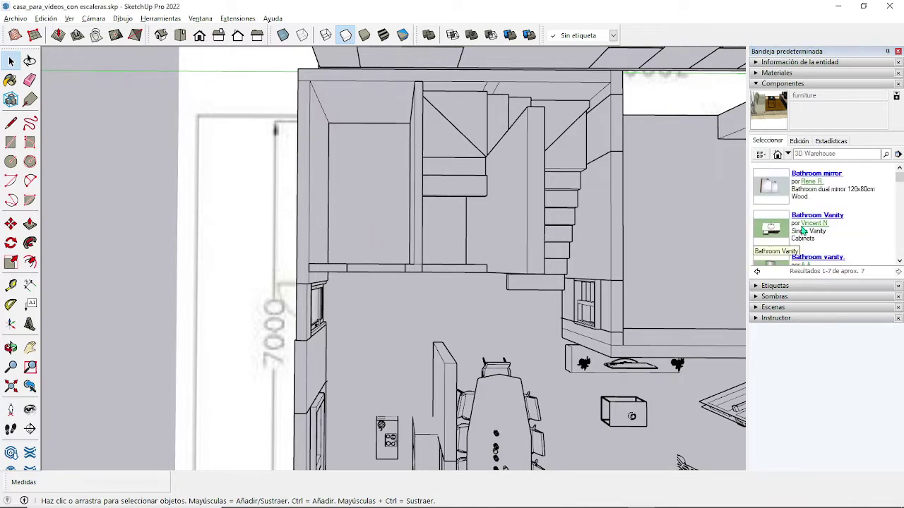
pyautogui.scroll(-1, 803, 231)
pyautogui.scroll(-1, 803, 231)
pyautogui.scroll(1, 802, 230)
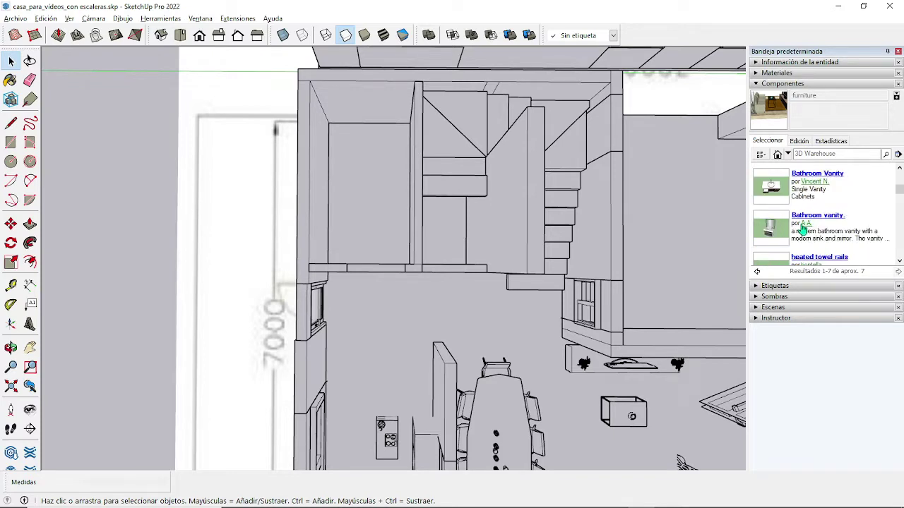
pyautogui.scroll(-2, 801, 229)
pyautogui.scroll(-1, 799, 228)
# Place the toilet component in the small upstairs bathroom and shift it against the wall.
pyautogui.click(776, 235)
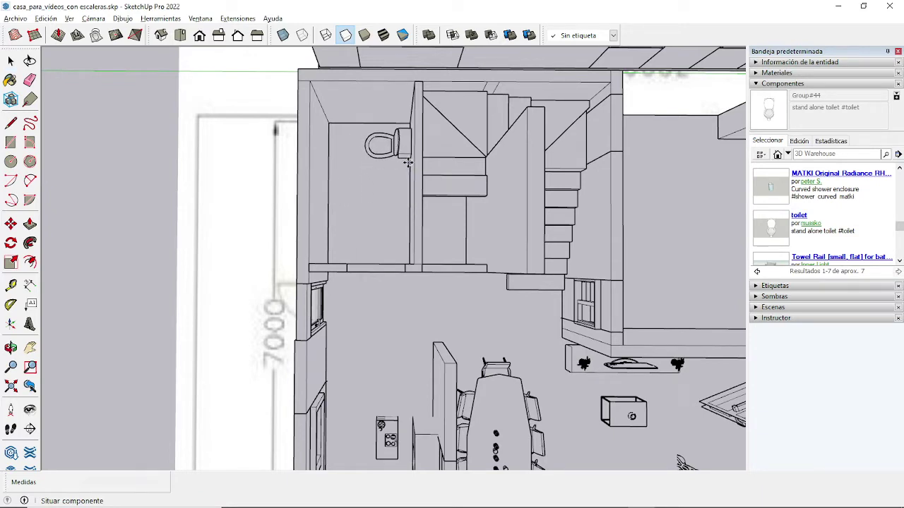
pyautogui.moveTo(408, 162)
pyautogui.mouseDown(button='middle')
pyautogui.moveTo(321, 180)
pyautogui.moveTo(363, 255)
pyautogui.moveTo(412, 169)
pyautogui.moveTo(262, 189)
pyautogui.moveTo(366, 196)
pyautogui.moveTo(283, 228)
pyautogui.moveTo(167, 228)
pyautogui.moveTo(618, 256)
pyautogui.moveTo(426, 252)
pyautogui.moveTo(656, 228)
pyautogui.moveTo(359, 277)
pyautogui.mouseUp(button='middle')
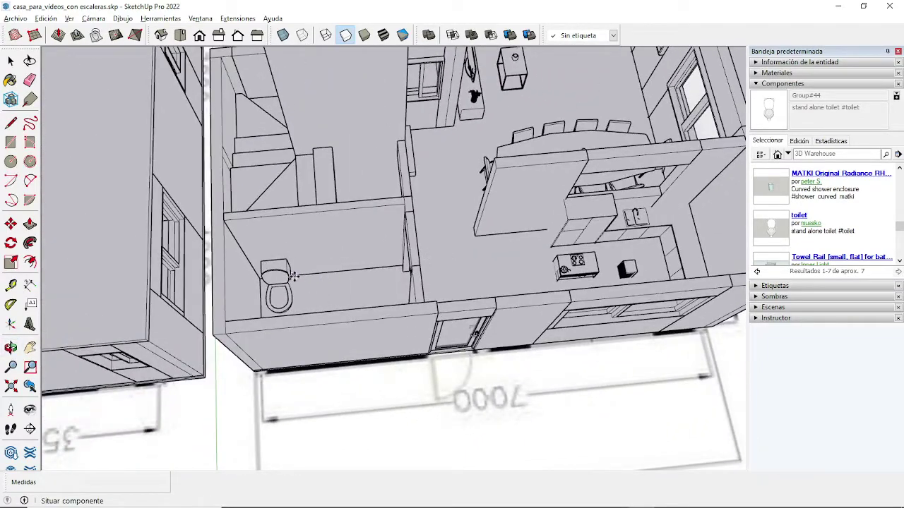
pyautogui.click(291, 276)
pyautogui.moveTo(272, 236); pyautogui.dragTo(242, 230, button='middle')
pyautogui.scroll(3, 313, 231)
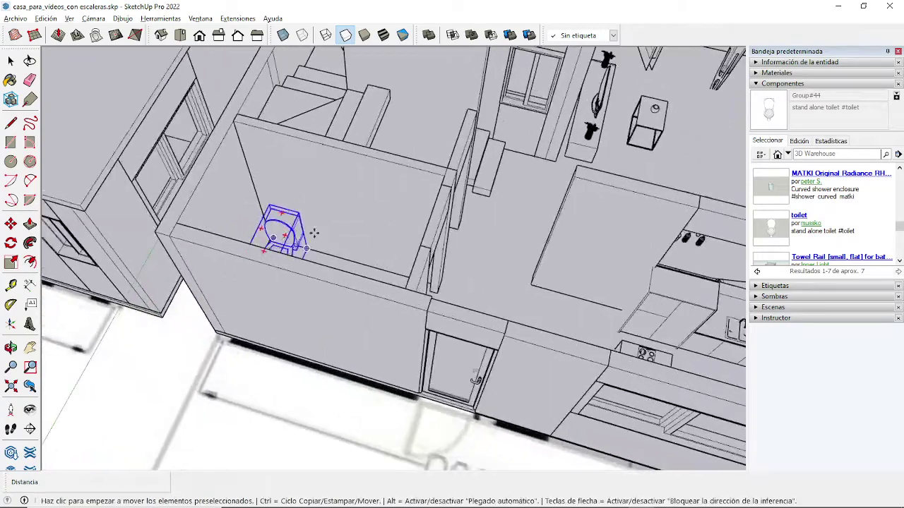
pyautogui.scroll(3, 365, 243)
pyautogui.scroll(-3, 365, 243)
# Check the placed toilet from around the bathroom and load the Bathroom Vanity component.
pyautogui.moveTo(343, 262)
pyautogui.mouseDown(button='middle')
pyautogui.moveTo(262, 262)
pyautogui.moveTo(383, 269)
pyautogui.mouseUp(button='middle')
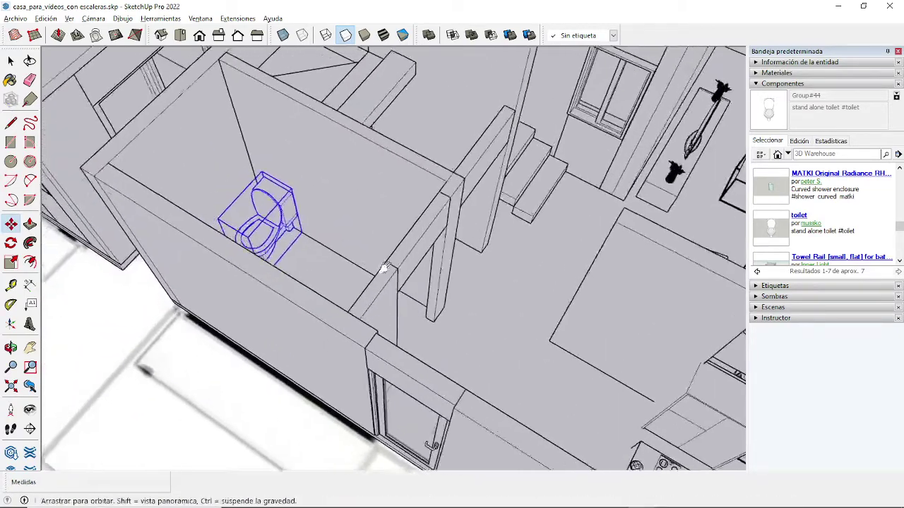
pyautogui.scroll(3, 395, 286)
pyautogui.scroll(-3, 355, 315)
pyautogui.scroll(3, 361, 300)
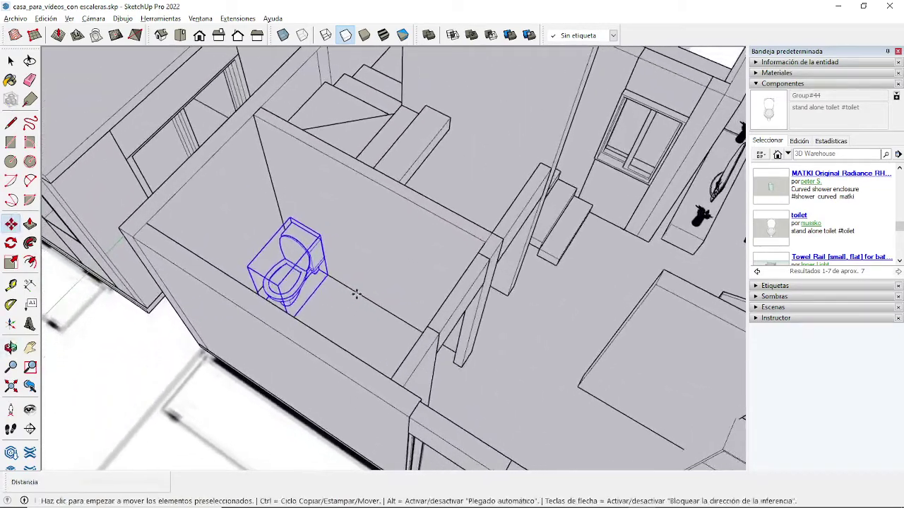
pyautogui.scroll(-1, 794, 212)
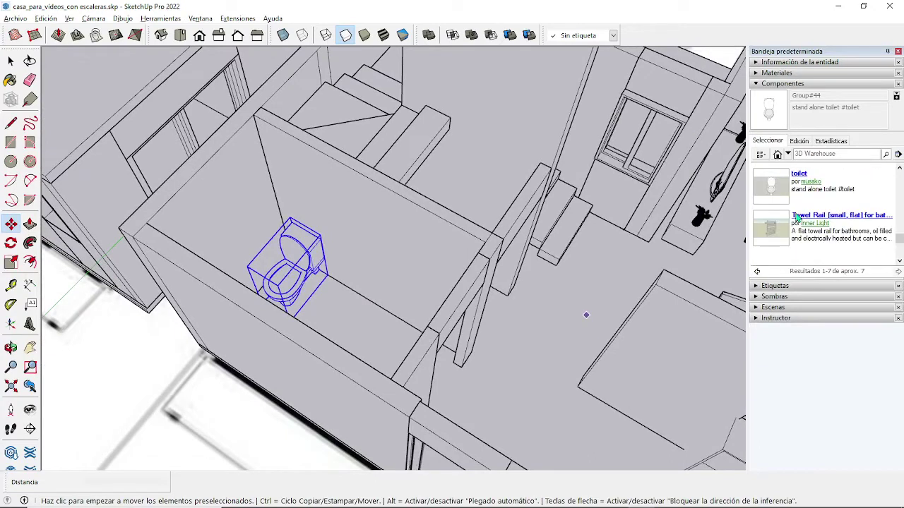
pyautogui.scroll(3, 795, 212)
pyautogui.scroll(2, 795, 219)
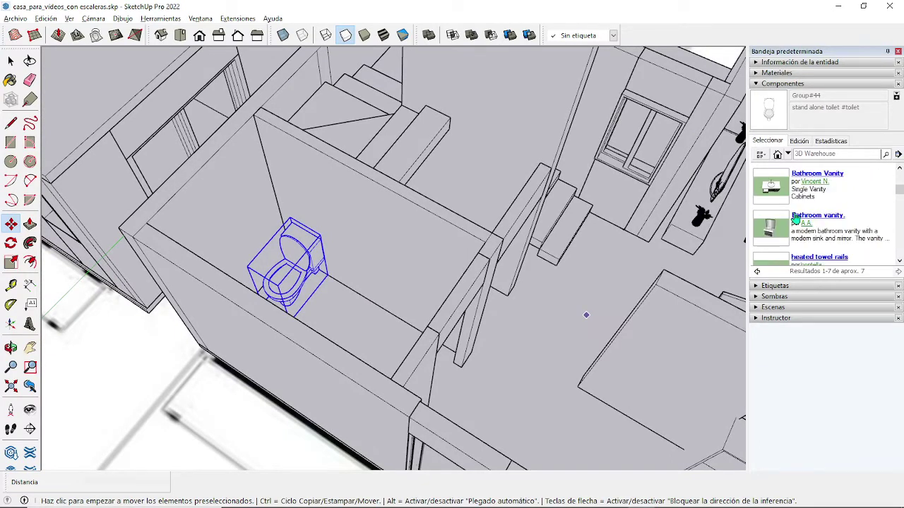
pyautogui.click(771, 191)
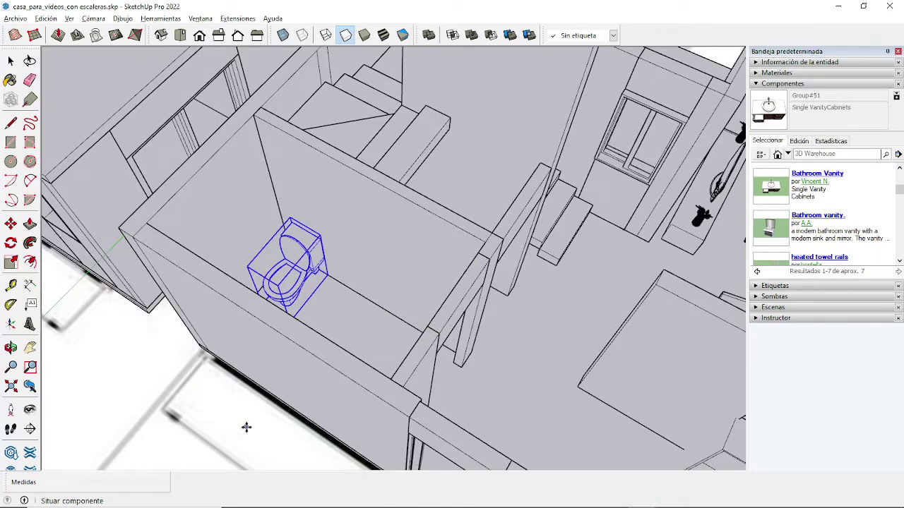
# Place the Bathroom Vanity in the bathroom beside the toilet.
pyautogui.scroll(-3, 233, 397)
pyautogui.scroll(-2, 232, 383)
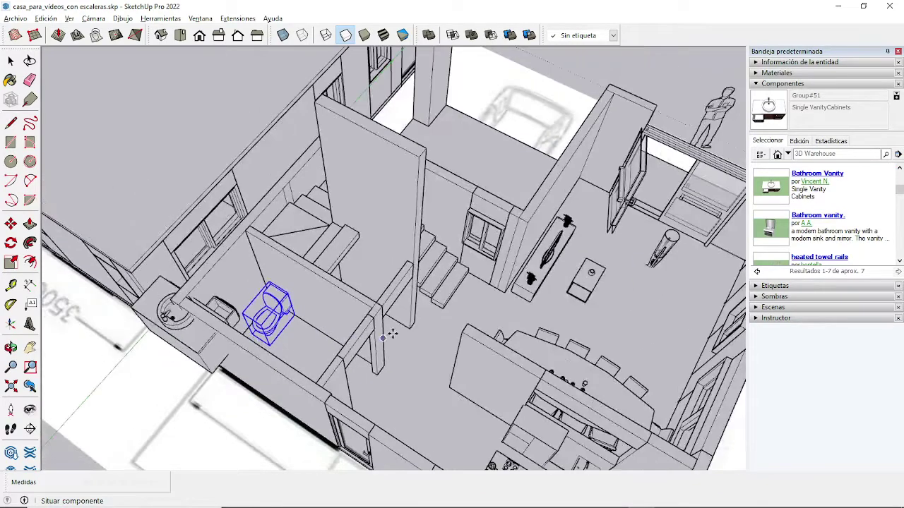
pyautogui.click(268, 370)
pyautogui.moveTo(347, 382)
pyautogui.mouseDown(button='middle')
pyautogui.moveTo(219, 347)
pyautogui.moveTo(278, 235)
pyautogui.moveTo(329, 245)
pyautogui.moveTo(198, 268)
pyautogui.moveTo(321, 334)
pyautogui.mouseUp(button='middle')
pyautogui.scroll(3, 322, 333)
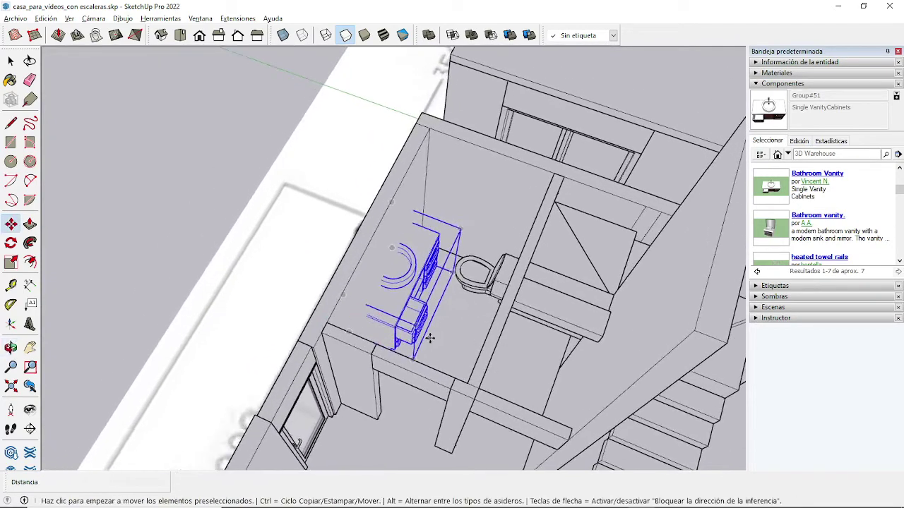
pyautogui.scroll(3, 325, 329)
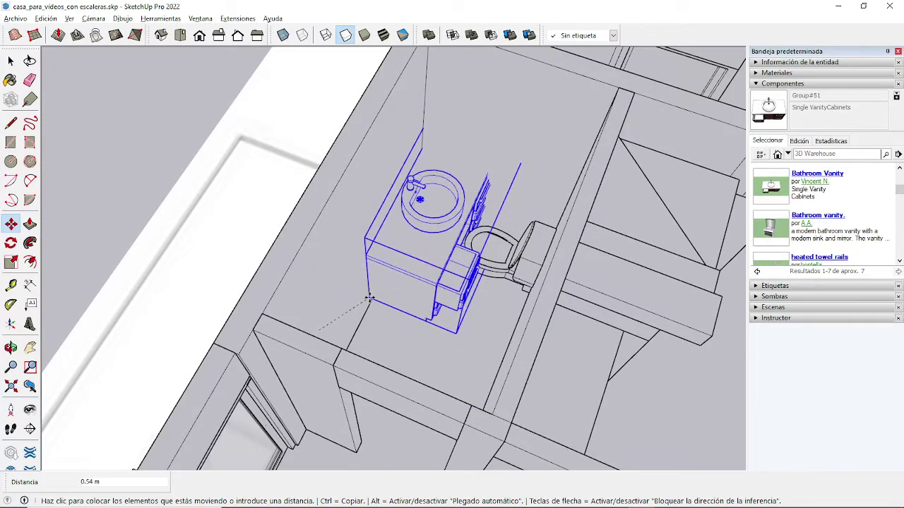
pyautogui.click(369, 307)
# Reposition the round-sink vanity so it sits against the bathroom wall.
pyautogui.scroll(3, 374, 353)
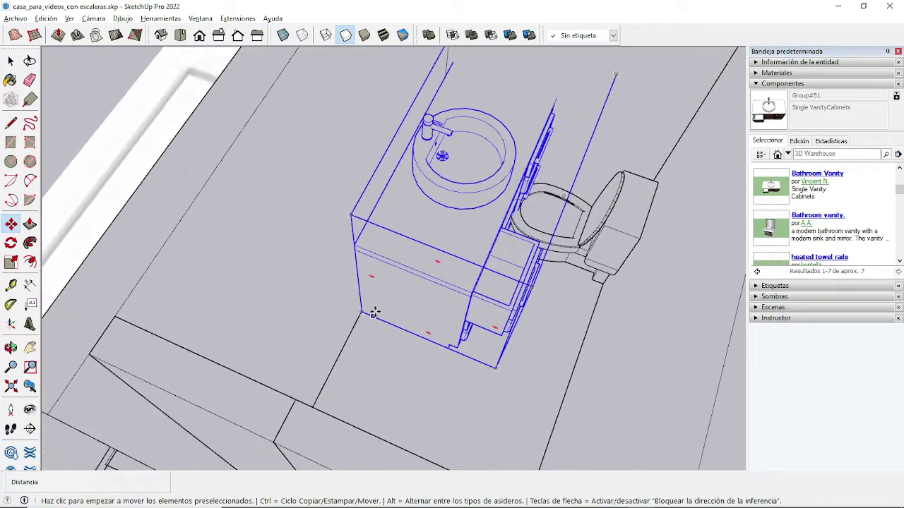
pyautogui.scroll(2, 373, 369)
pyautogui.scroll(2, 365, 333)
pyautogui.scroll(-5, 380, 300)
pyautogui.moveTo(456, 293)
pyautogui.mouseDown(button='middle')
pyautogui.moveTo(373, 303)
pyautogui.moveTo(383, 303)
pyautogui.mouseUp(button='middle')
pyautogui.click(368, 302)
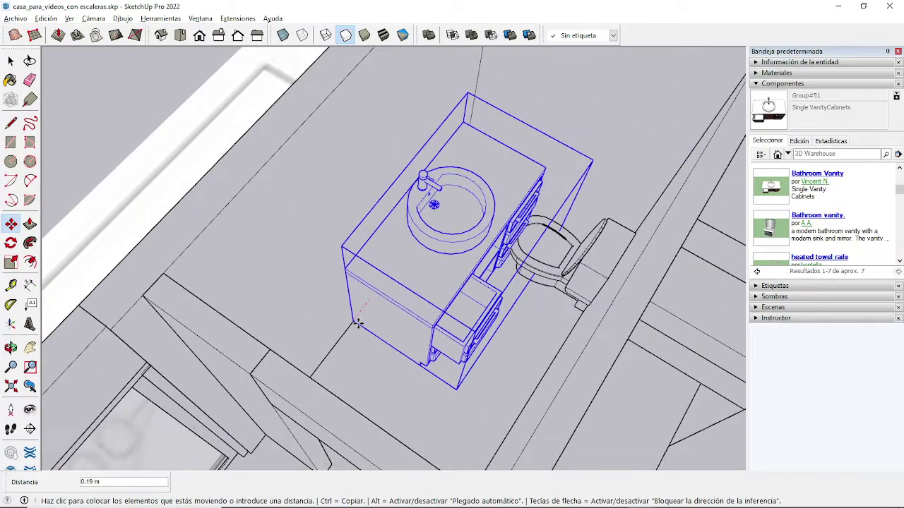
pyautogui.click(305, 363)
# Orbit and zoom out to review the vanity and toilet within the house.
pyautogui.scroll(-2, 394, 333)
pyautogui.moveTo(394, 333)
pyautogui.mouseDown(button='middle')
pyautogui.moveTo(514, 213)
pyautogui.moveTo(473, 208)
pyautogui.mouseUp(button='middle')
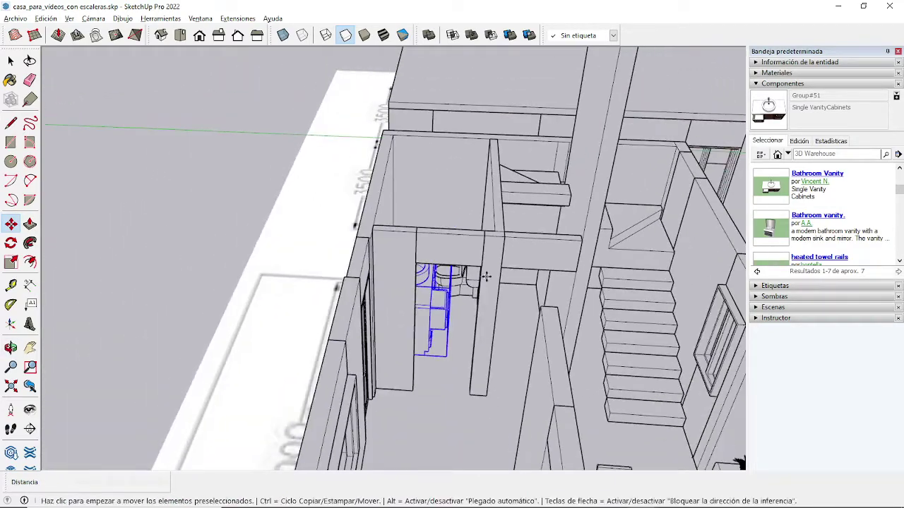
pyautogui.scroll(-2, 483, 273)
pyautogui.moveTo(399, 309)
pyautogui.mouseDown(button='middle')
pyautogui.moveTo(666, 320)
pyautogui.moveTo(549, 395)
pyautogui.moveTo(366, 323)
pyautogui.moveTo(422, 300)
pyautogui.moveTo(363, 258)
pyautogui.moveTo(256, 262)
pyautogui.moveTo(304, 297)
pyautogui.moveTo(356, 245)
pyautogui.moveTo(480, 299)
pyautogui.moveTo(416, 321)
pyautogui.mouseUp(button='middle')
pyautogui.scroll(2, 367, 323)
pyautogui.scroll(-2, 381, 314)
pyautogui.scroll(-2, 382, 314)
pyautogui.scroll(2, 254, 263)
pyautogui.scroll(2, 357, 245)
pyautogui.scroll(2, 480, 299)
pyautogui.scroll(2, 417, 321)
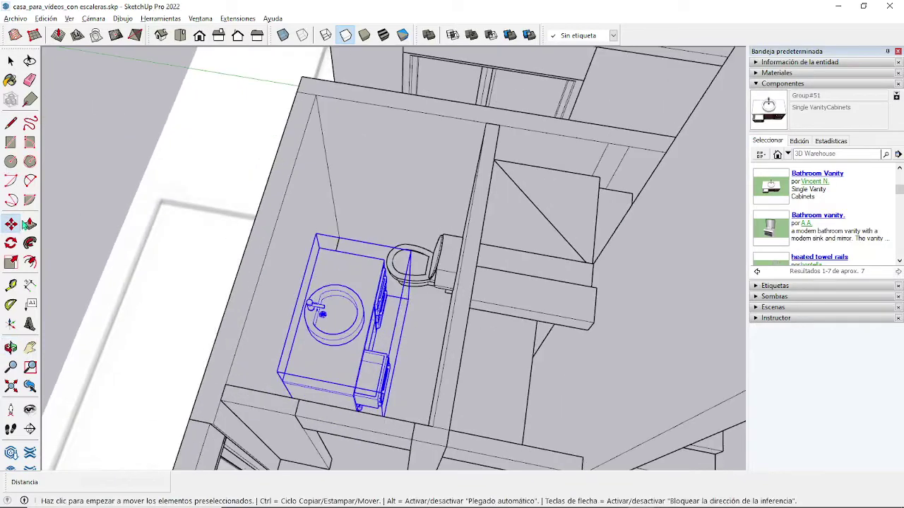
# Scale the bathroom vanity down to 0.78 of its size.
pyautogui.click(10, 262)
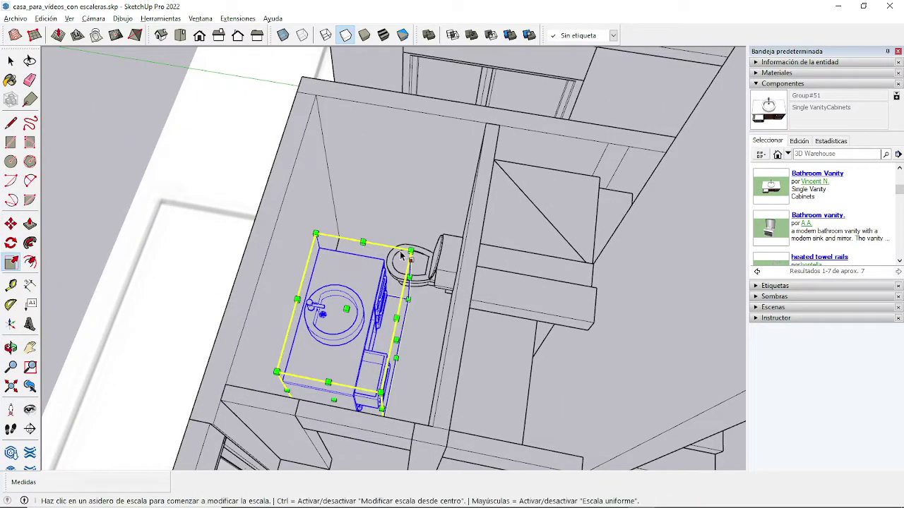
pyautogui.moveTo(409, 258); pyautogui.dragTo(373, 277)
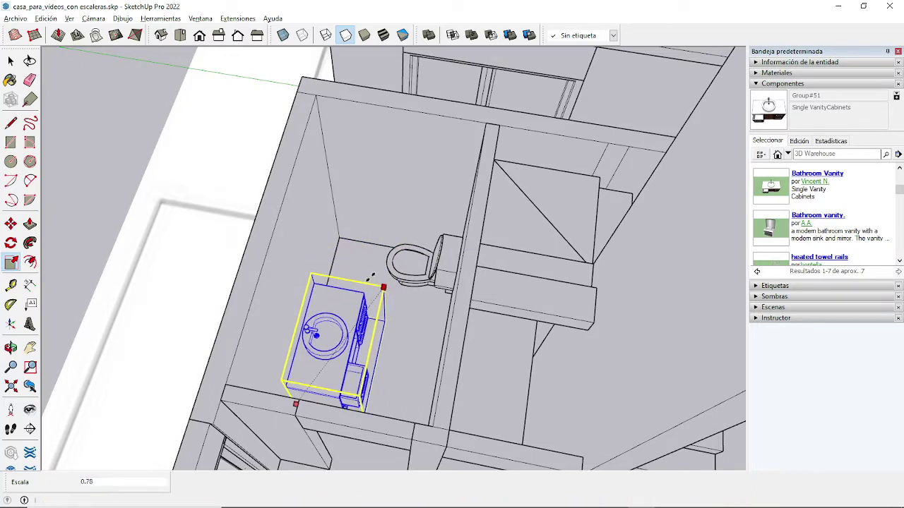
pyautogui.click(372, 276)
pyautogui.press('space')
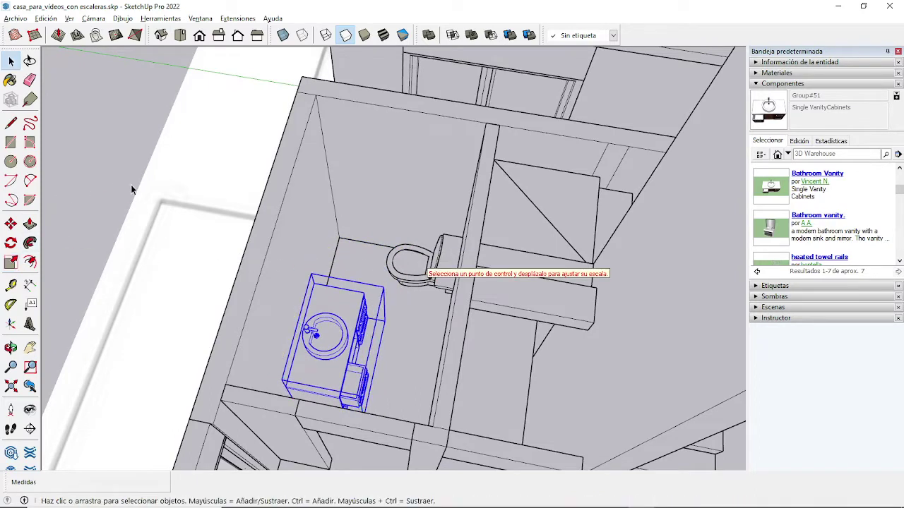
# Select the toilet and scale it down to a smaller size.
pyautogui.click(426, 271)
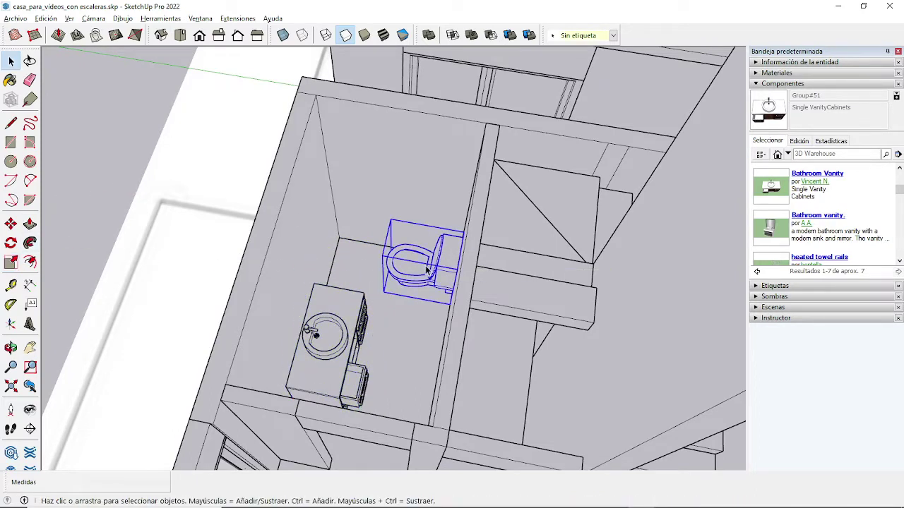
pyautogui.click(17, 263)
pyautogui.click(390, 221)
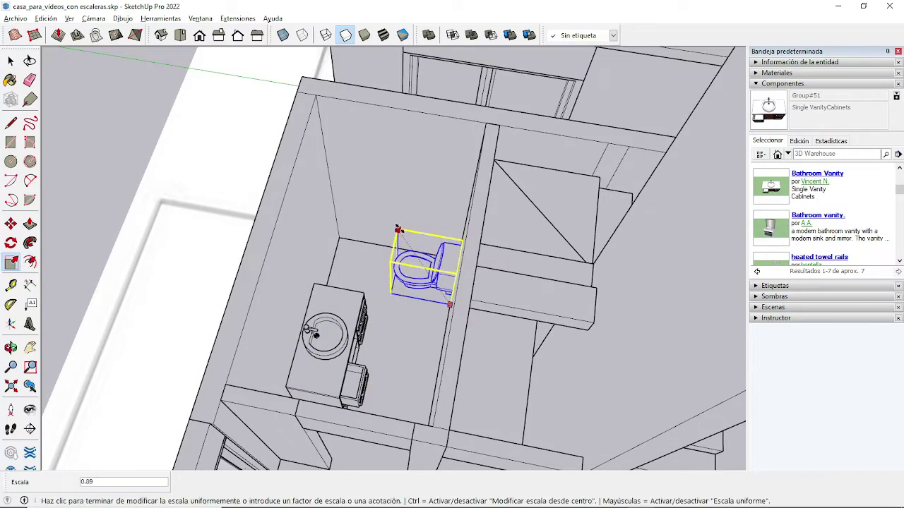
pyautogui.click(404, 240)
pyautogui.moveTo(404, 240)
pyautogui.mouseDown(button='middle')
pyautogui.moveTo(501, 196)
pyautogui.moveTo(343, 205)
pyautogui.moveTo(414, 258)
pyautogui.moveTo(394, 303)
pyautogui.moveTo(486, 379)
pyautogui.moveTo(440, 285)
pyautogui.moveTo(490, 244)
pyautogui.moveTo(457, 374)
pyautogui.moveTo(414, 289)
pyautogui.moveTo(332, 272)
pyautogui.moveTo(262, 347)
pyautogui.moveTo(490, 408)
pyautogui.moveTo(485, 294)
pyautogui.moveTo(356, 278)
pyautogui.moveTo(403, 299)
pyautogui.moveTo(242, 273)
pyautogui.moveTo(343, 283)
pyautogui.moveTo(430, 313)
pyautogui.moveTo(367, 297)
pyautogui.moveTo(396, 311)
pyautogui.moveTo(424, 309)
pyautogui.mouseUp(button='middle')
# Orbit closer to the stairs and bathroom, then search the 3D Warehouse for 'doors'.
pyautogui.moveTo(365, 341); pyautogui.dragTo(422, 417, button='middle')
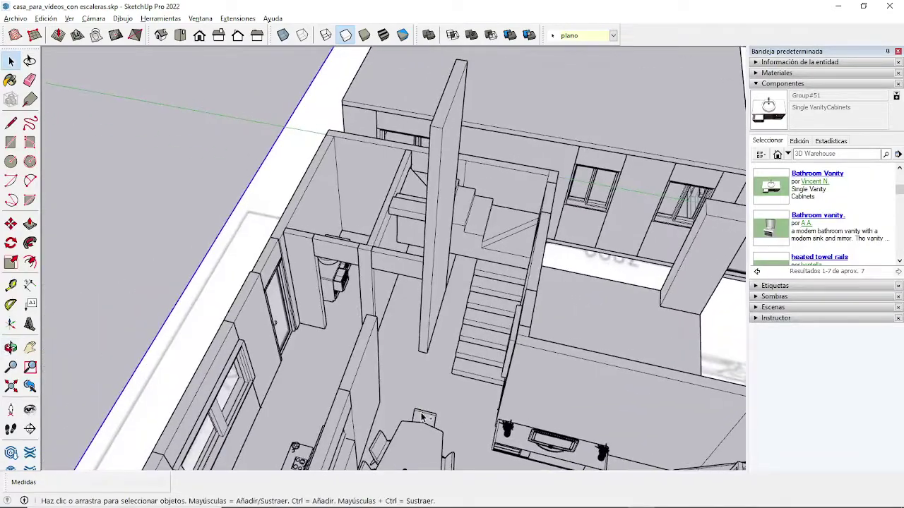
pyautogui.scroll(2, 374, 359)
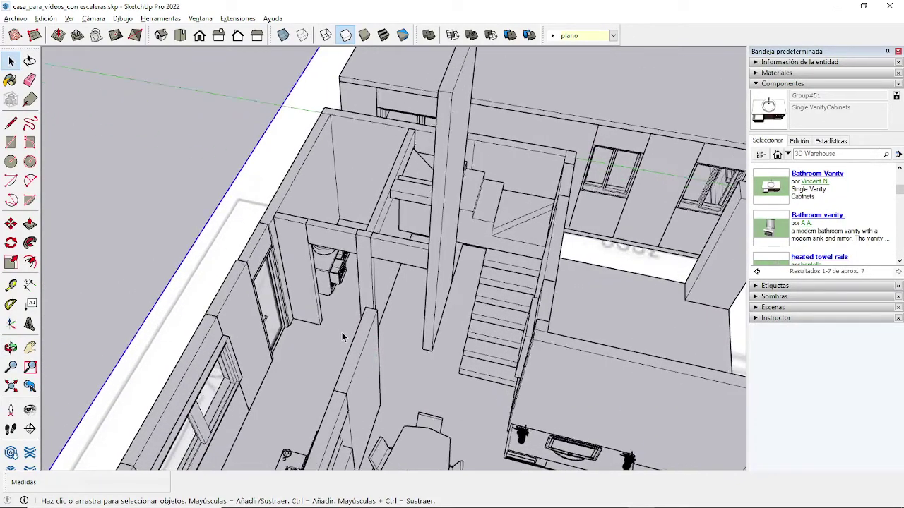
pyautogui.scroll(2, 343, 337)
pyautogui.moveTo(344, 337)
pyautogui.mouseDown(button='middle')
pyautogui.moveTo(408, 357)
pyautogui.moveTo(429, 341)
pyautogui.mouseUp(button='middle')
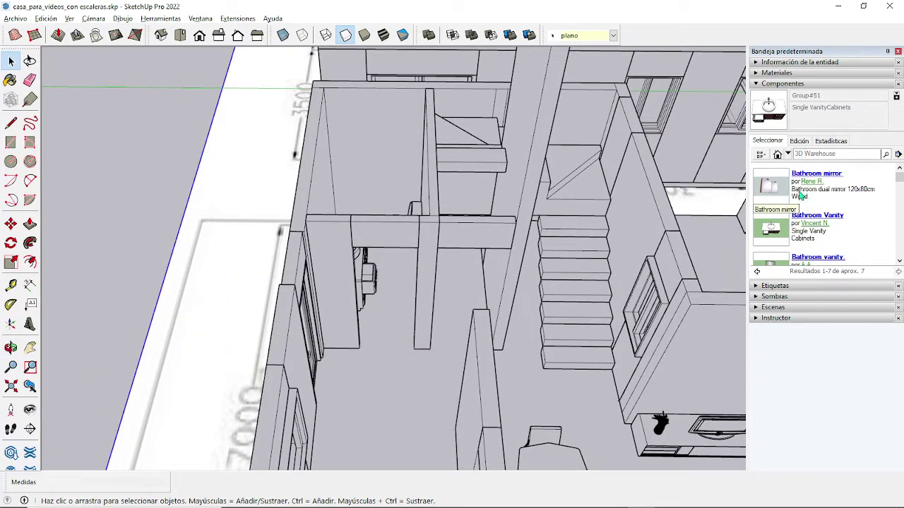
pyautogui.click(836, 156)
pyautogui.write('doors')
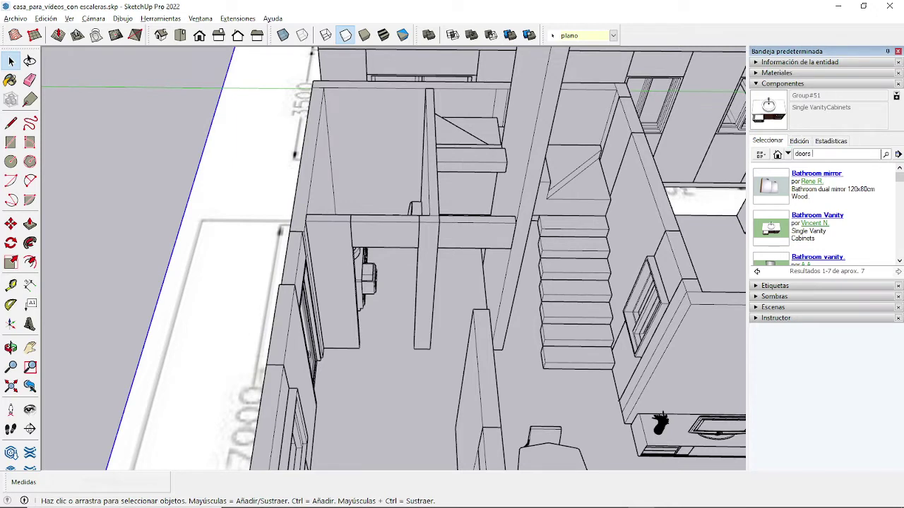
pyautogui.press('Return')
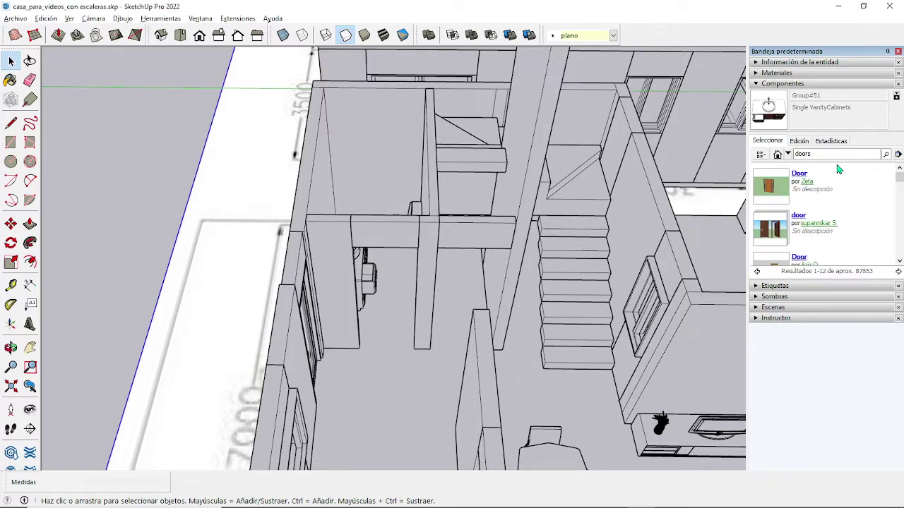
# Open an architectural results category and scroll to the Porta Pivotante door models.
pyautogui.click(777, 227)
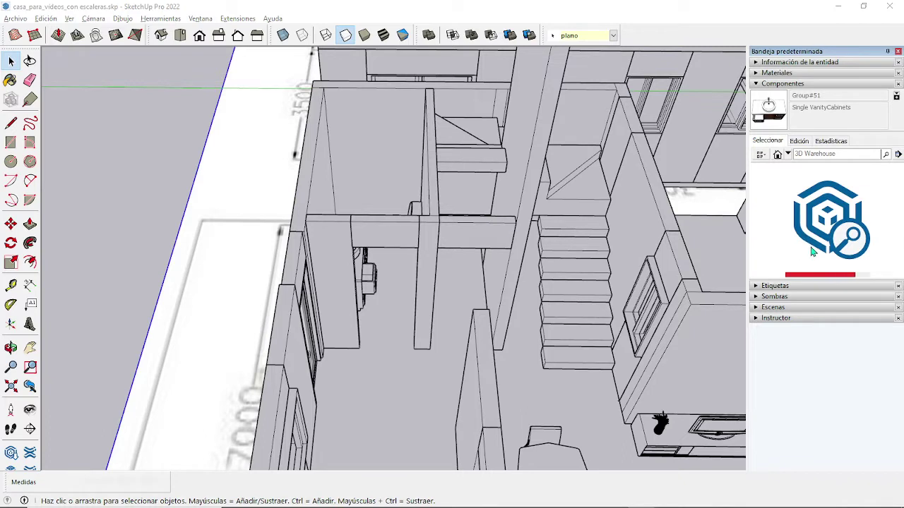
pyautogui.click(781, 200)
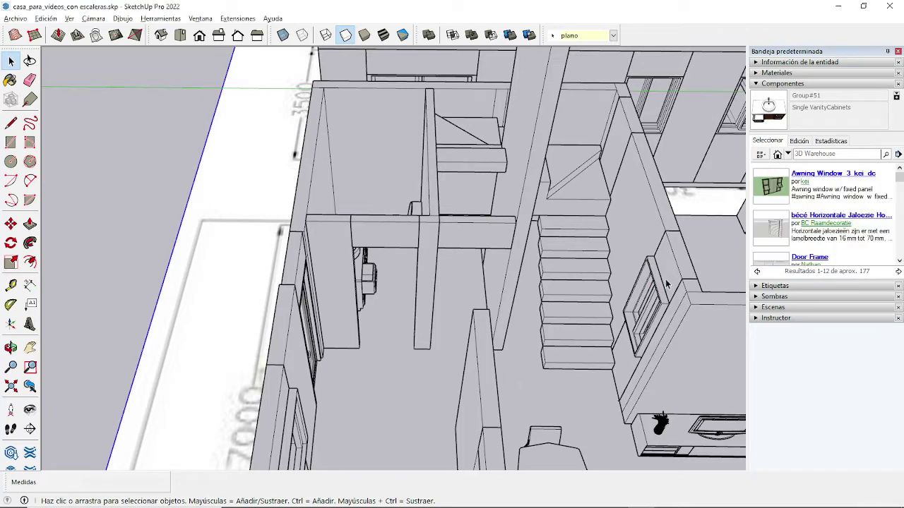
pyautogui.hotkey('alt', 'Tab')
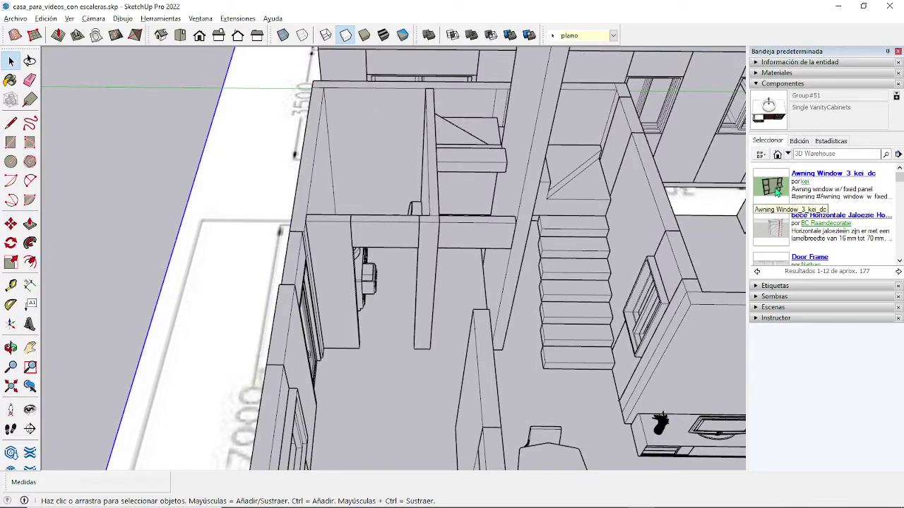
pyautogui.scroll(-1, 777, 240)
pyautogui.scroll(-1, 776, 240)
pyautogui.scroll(-2, 779, 241)
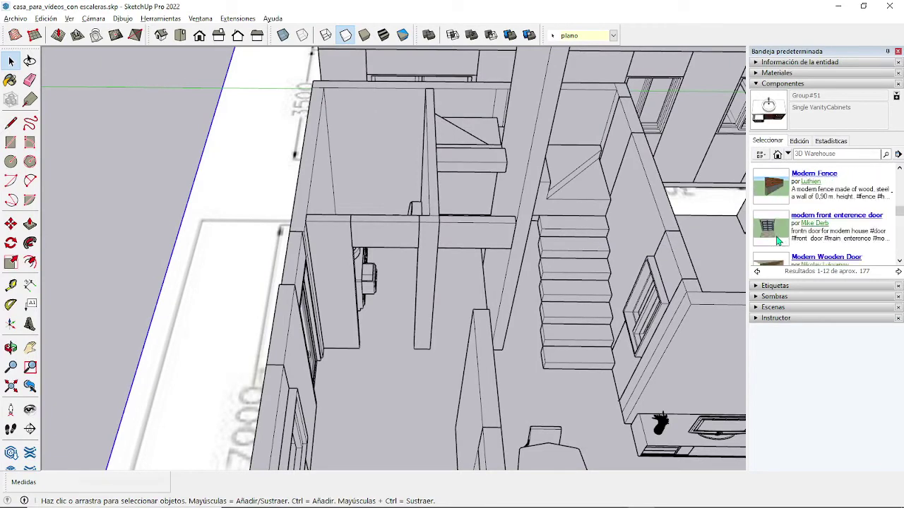
pyautogui.scroll(-2, 779, 241)
pyautogui.scroll(-2, 779, 241)
pyautogui.scroll(-1, 779, 242)
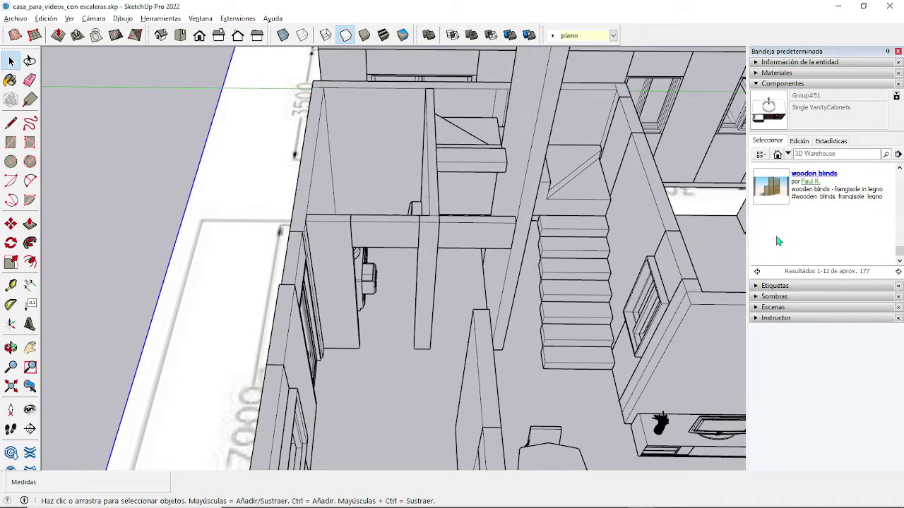
pyautogui.scroll(-1, 778, 241)
pyautogui.scroll(-2, 779, 241)
pyautogui.scroll(1, 779, 241)
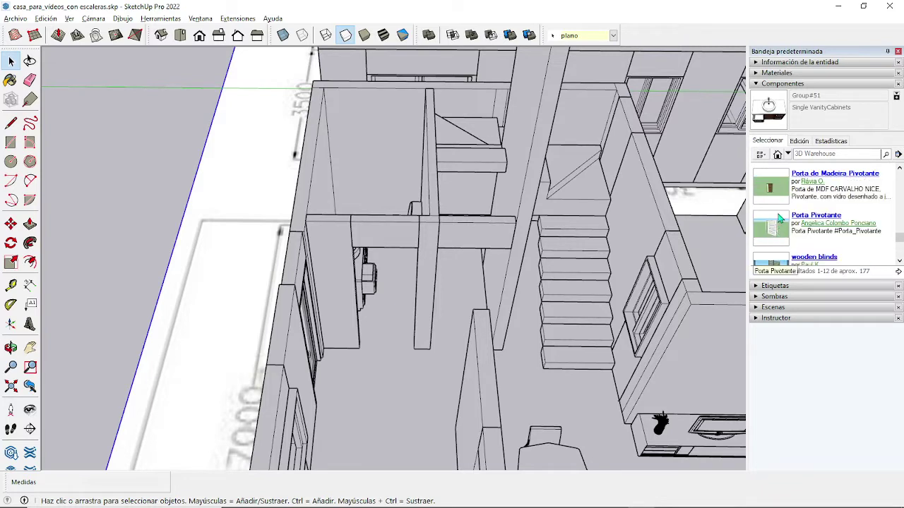
# Download Porta de Madeira Pivotante, try placing it near the bathroom, then cancel the placement.
pyautogui.click(771, 189)
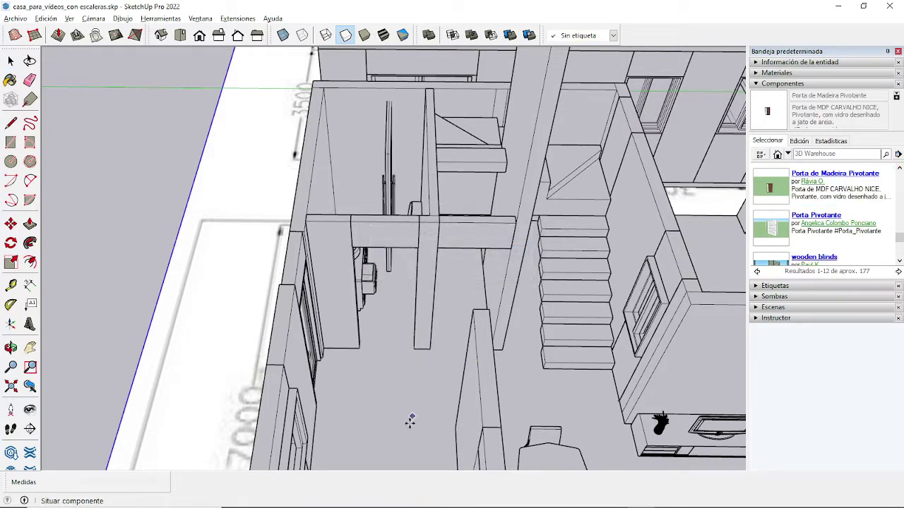
pyautogui.click(388, 295)
pyautogui.click(392, 277)
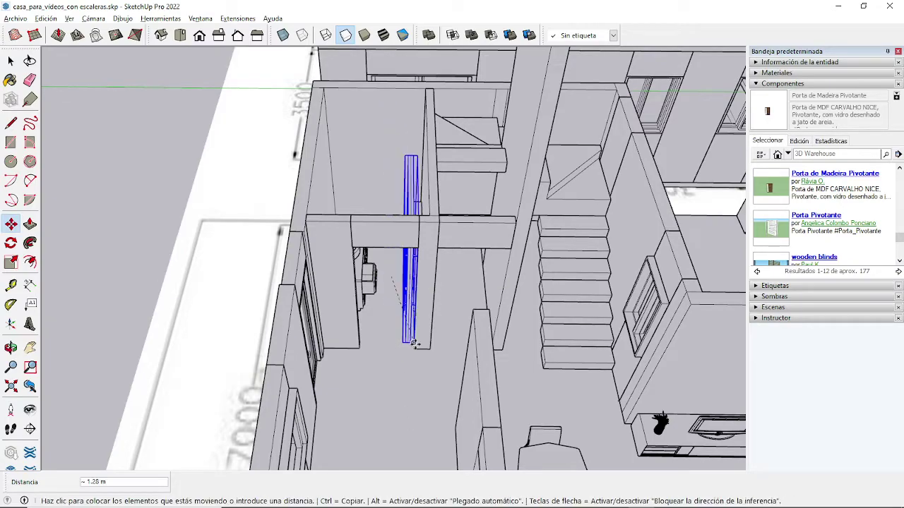
pyautogui.moveTo(432, 329)
pyautogui.mouseDown(button='middle')
pyautogui.moveTo(566, 317)
pyautogui.moveTo(546, 305)
pyautogui.mouseUp(button='middle')
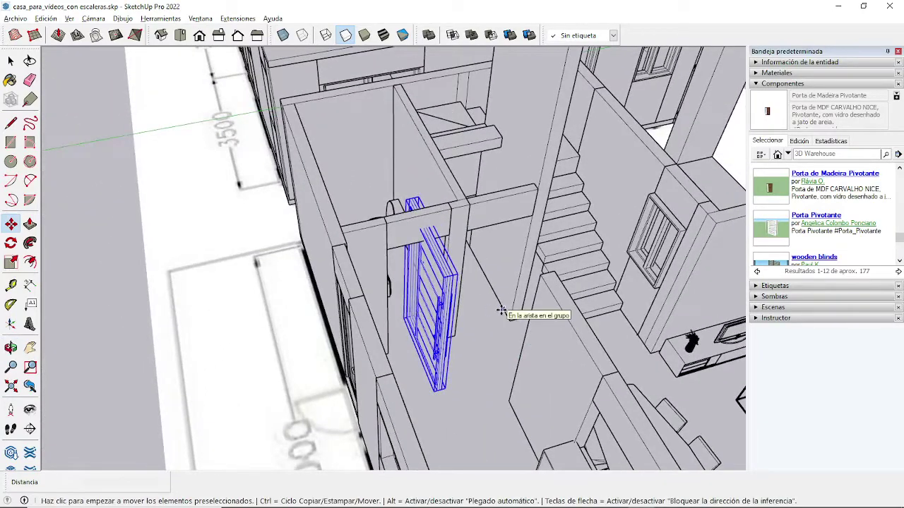
pyautogui.press('Escape')
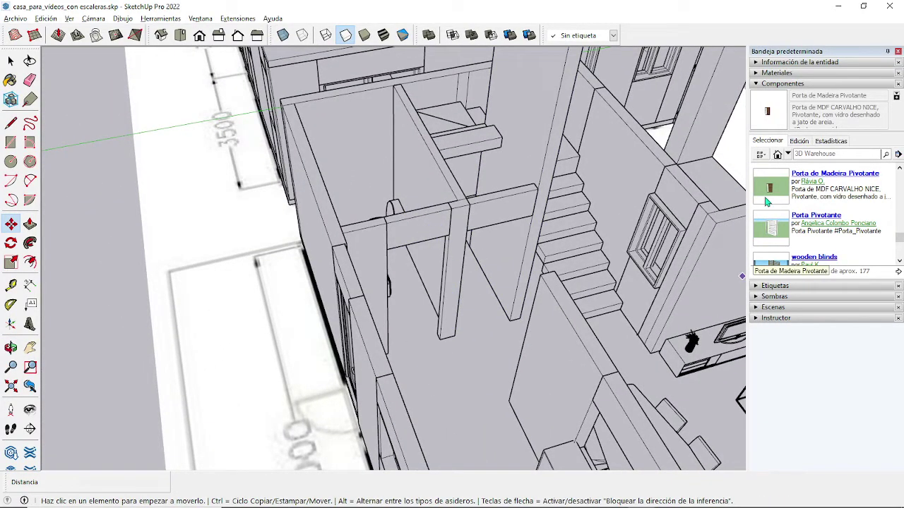
# Place the Porta door component on the ground beside the house.
pyautogui.scroll(-1, 770, 200)
pyautogui.scroll(-1, 786, 230)
pyautogui.scroll(2, 784, 233)
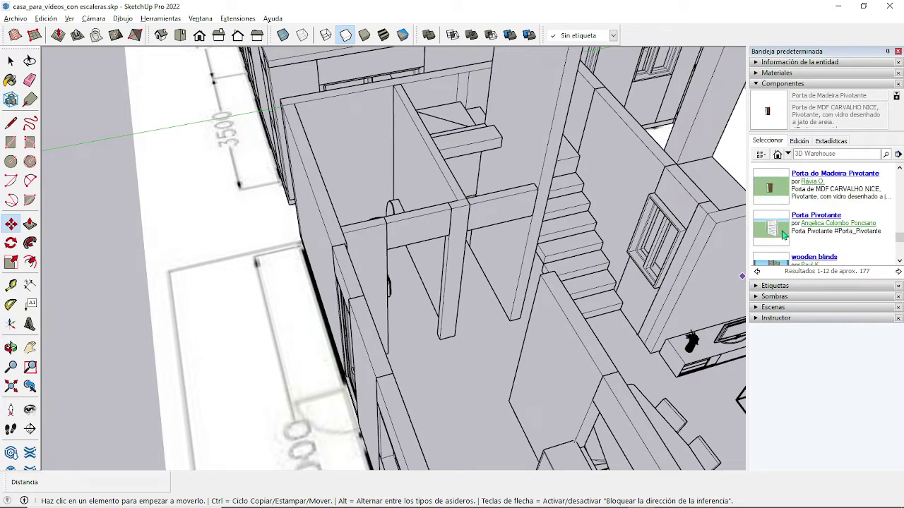
pyautogui.scroll(1, 783, 235)
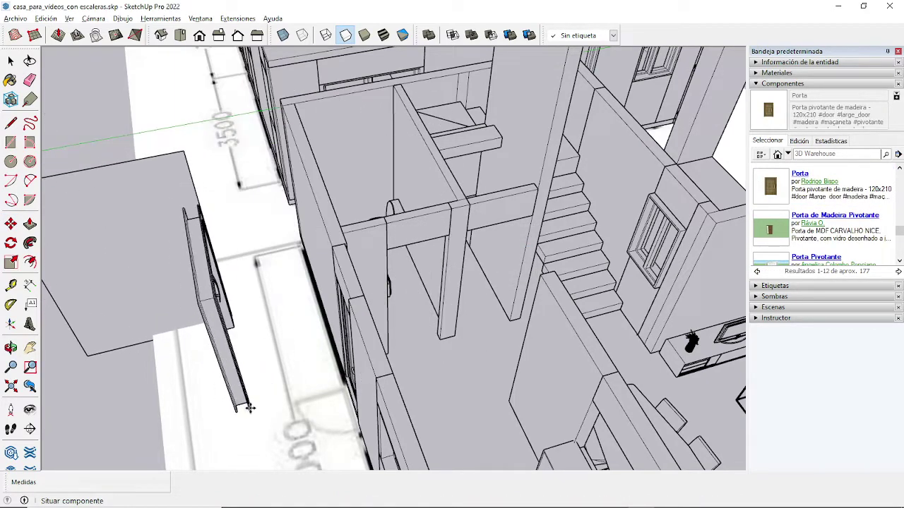
pyautogui.click(247, 408)
pyautogui.moveTo(282, 369)
pyautogui.mouseDown(button='middle')
pyautogui.moveTo(395, 292)
pyautogui.moveTo(344, 311)
pyautogui.moveTo(327, 296)
pyautogui.moveTo(378, 311)
pyautogui.mouseUp(button='middle')
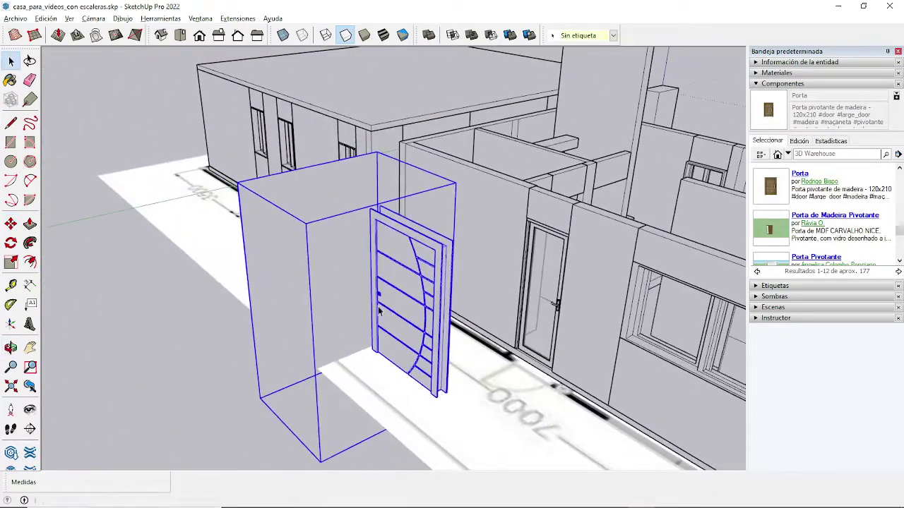
# Inside the Porta component, delete the extra rectangle face and its edges, then exit editing.
pyautogui.doubleClick(276, 295)
pyautogui.click(291, 286)
pyautogui.doubleClick(291, 286)
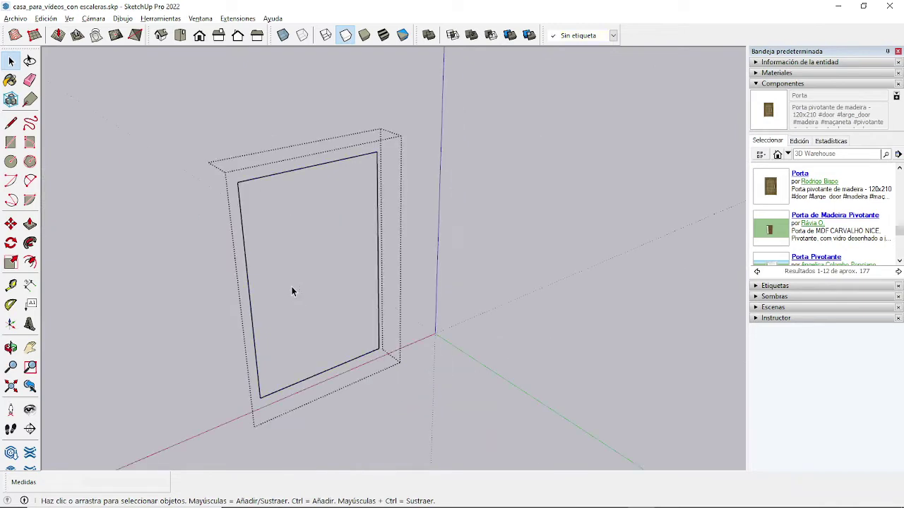
pyautogui.click(291, 286)
pyautogui.press('Delete')
pyautogui.moveTo(291, 286); pyautogui.dragTo(135, 264, button='middle')
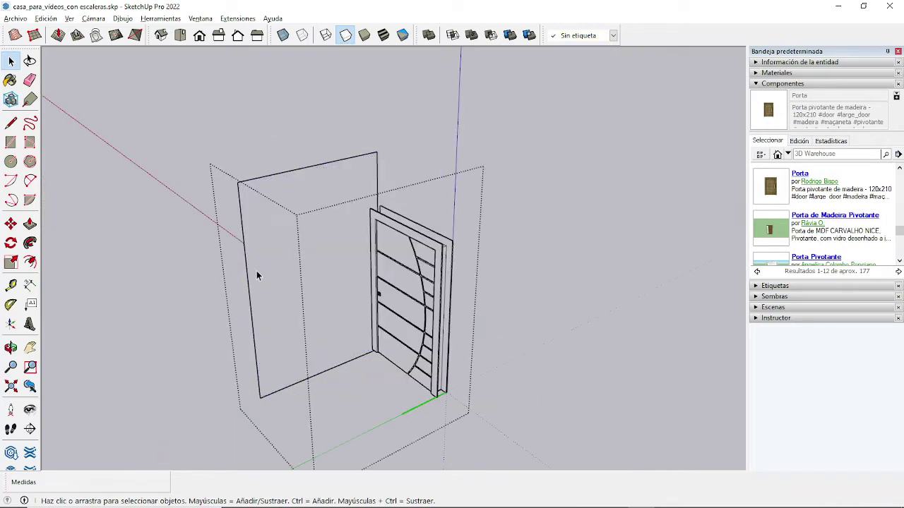
pyautogui.press('Delete')
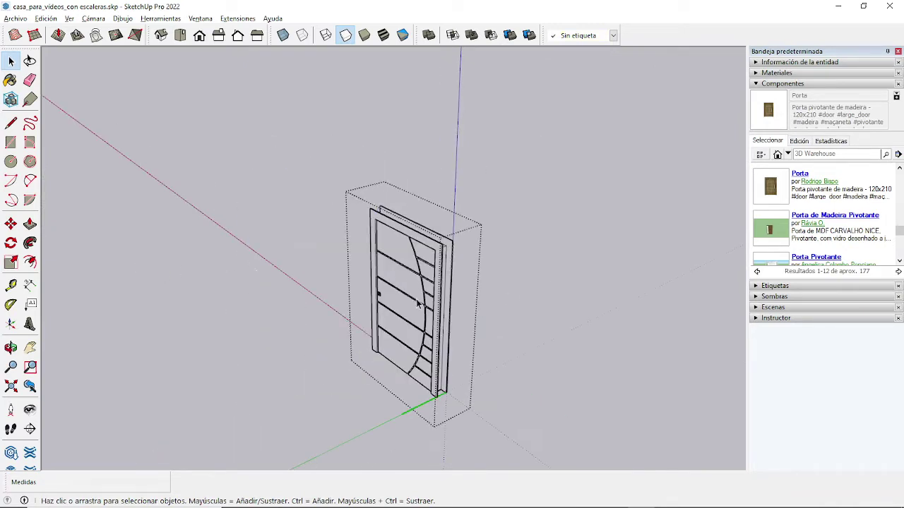
pyautogui.click(509, 213)
pyautogui.moveTo(510, 213)
pyautogui.mouseDown(button='middle')
pyautogui.moveTo(460, 311)
pyautogui.moveTo(285, 409)
pyautogui.mouseUp(button='middle')
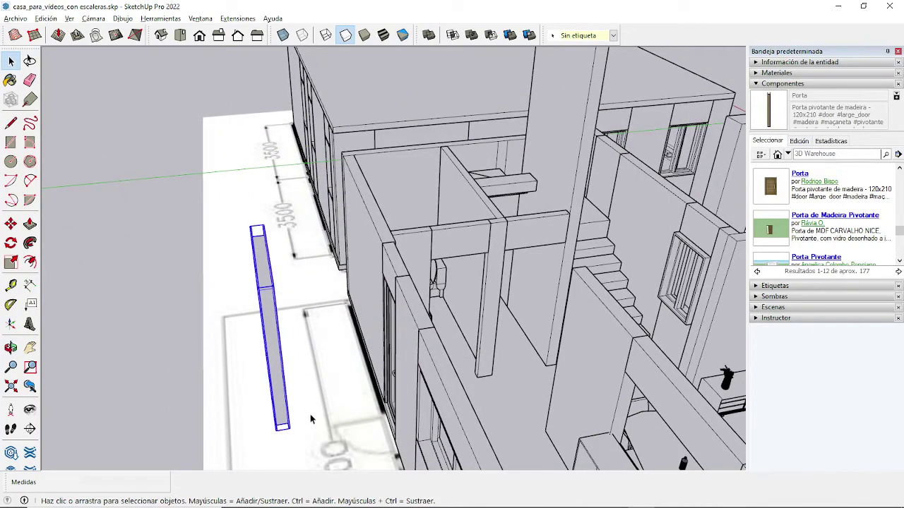
# Move the Porta door from outside the house into the bathroom area.
pyautogui.press('m')
pyautogui.moveTo(282, 421)
pyautogui.mouseDown(button='middle')
pyautogui.moveTo(379, 383)
pyautogui.moveTo(256, 408)
pyautogui.mouseUp(button='middle')
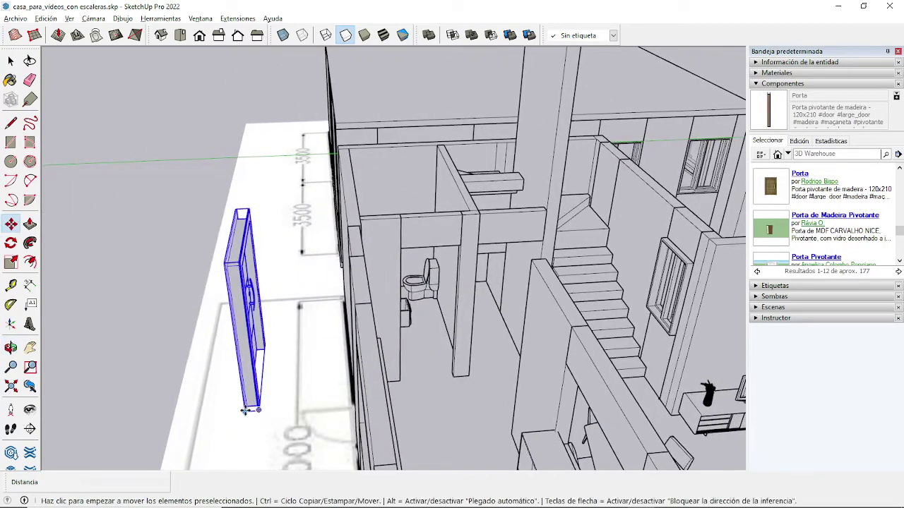
pyautogui.click(245, 410)
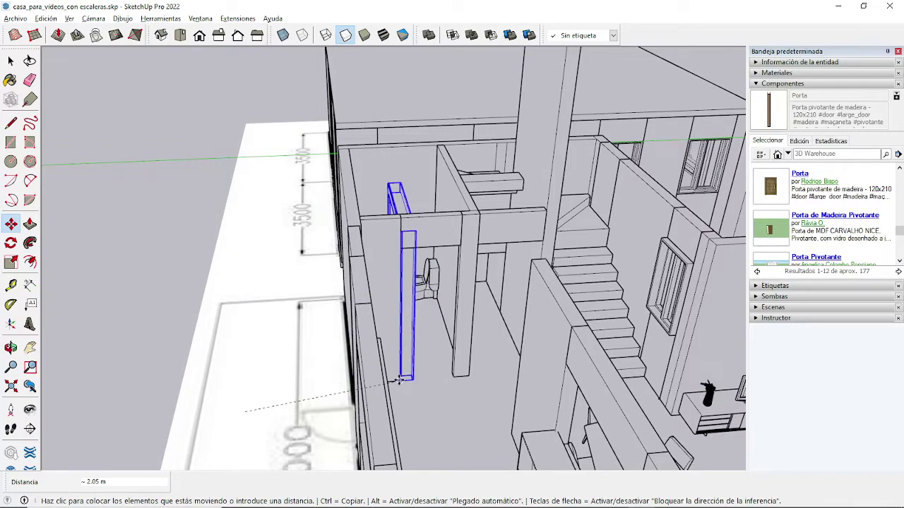
pyautogui.click(399, 379)
pyautogui.scroll(3, 402, 382)
pyautogui.scroll(3, 409, 384)
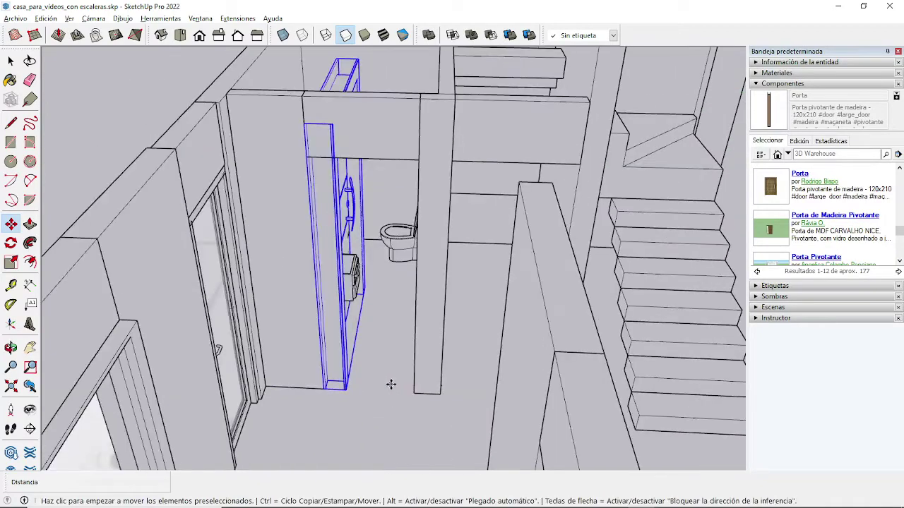
pyautogui.scroll(3, 390, 384)
# Nudge the door about 0.10 m toward the wall and set a rotation pivot at its corner.
pyautogui.moveTo(323, 393); pyautogui.dragTo(297, 400, button='middle')
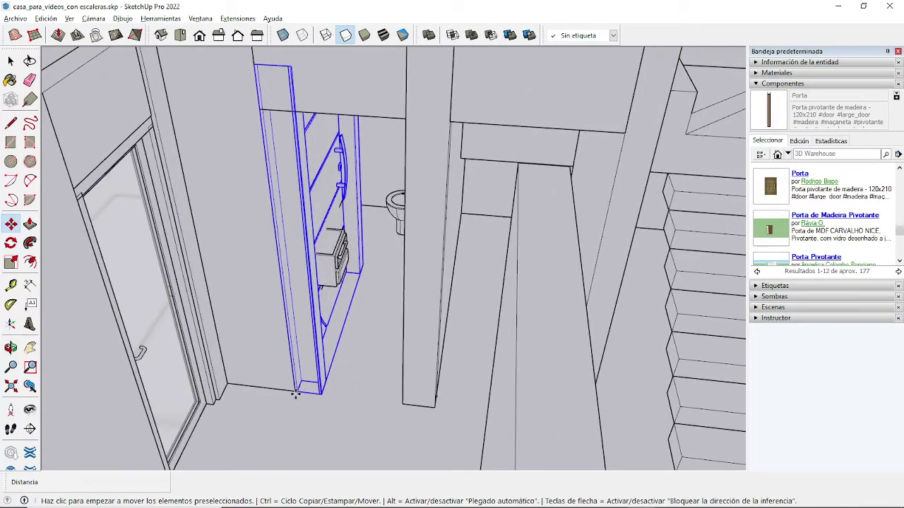
pyautogui.click(295, 394)
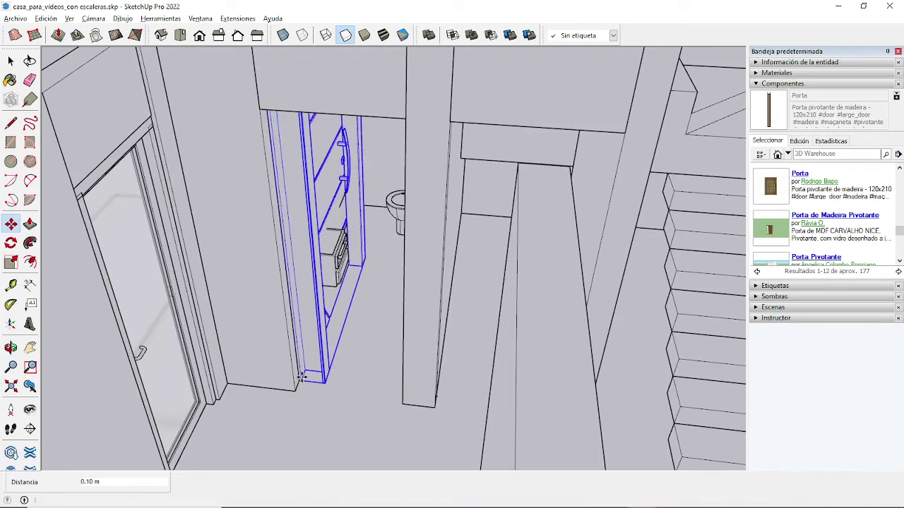
pyautogui.click(301, 378)
pyautogui.scroll(-2, 390, 325)
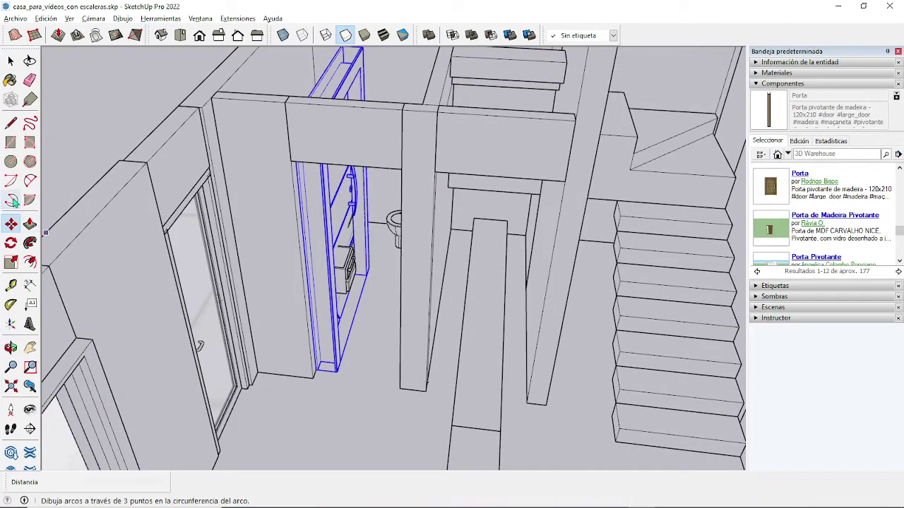
pyautogui.click(11, 244)
pyautogui.click(337, 372)
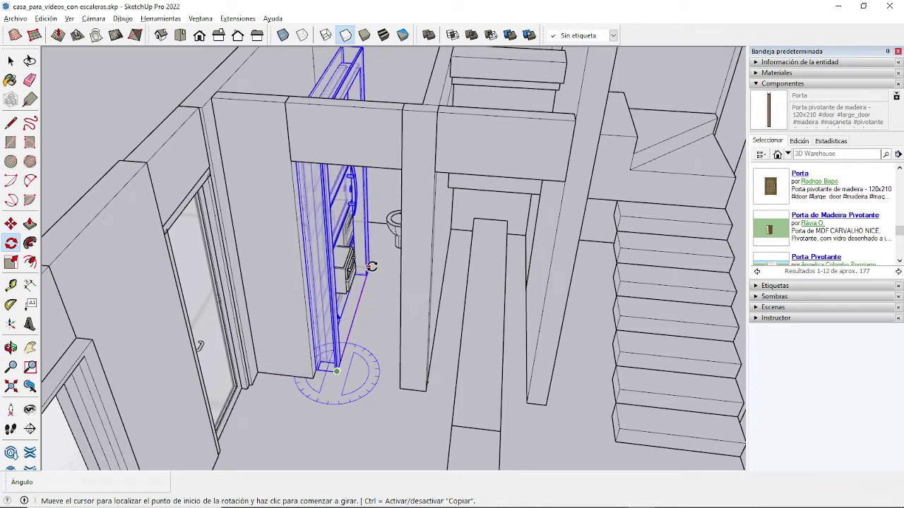
# Rotate the door 90° across the opening and move it about 0.21 m into the doorway.
pyautogui.click(368, 267)
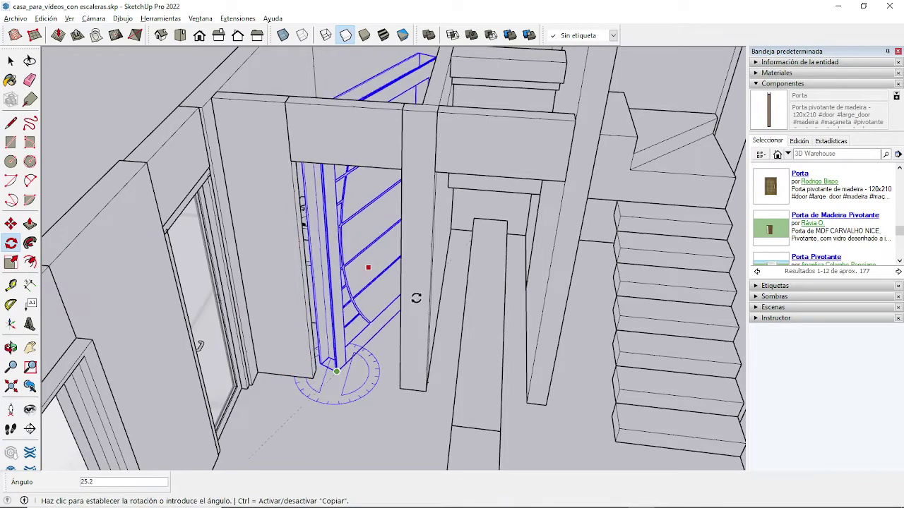
pyautogui.click(419, 381)
pyautogui.press('m')
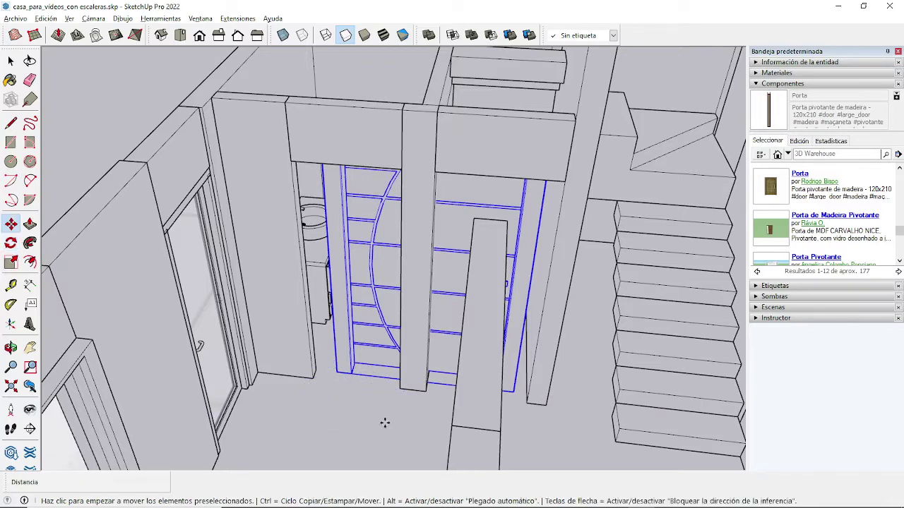
pyautogui.click(335, 373)
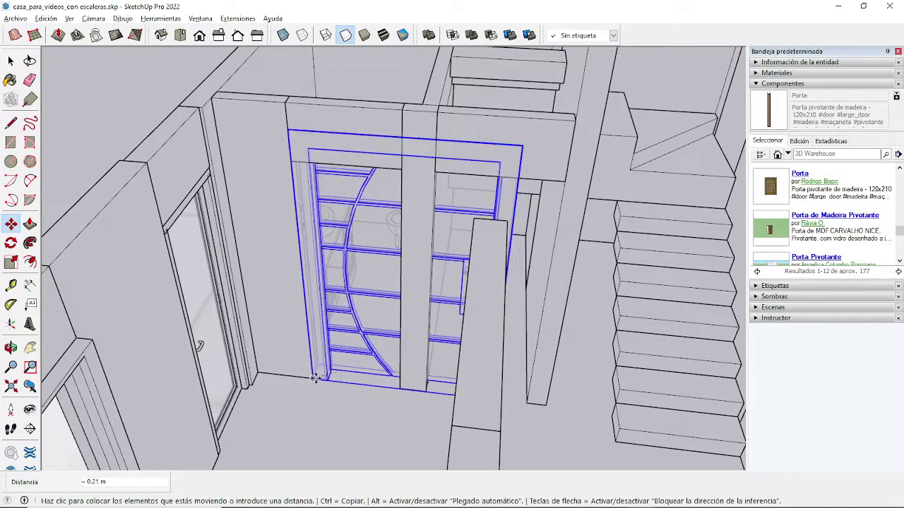
pyautogui.click(316, 378)
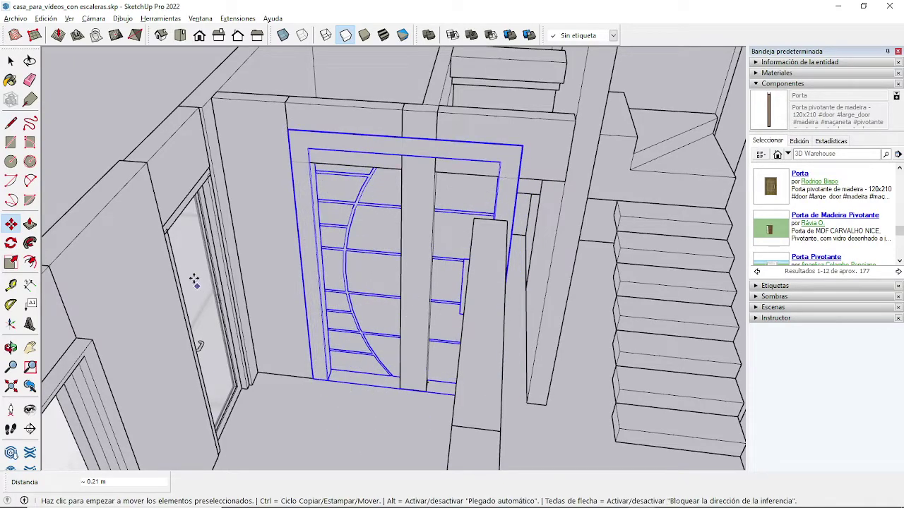
pyautogui.click(11, 261)
pyautogui.moveTo(447, 238)
pyautogui.mouseDown(button='middle')
pyautogui.moveTo(371, 299)
pyautogui.moveTo(365, 323)
pyautogui.moveTo(472, 329)
pyautogui.moveTo(461, 369)
pyautogui.moveTo(359, 369)
pyautogui.mouseUp(button='middle')
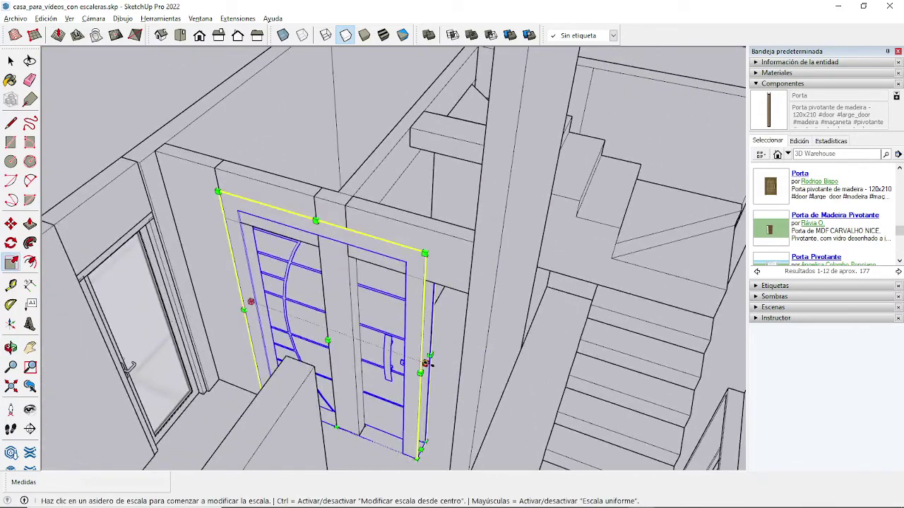
# Scale the Porta door to 0.50 width and about 0.90 height, using X-ray to check the fit.
pyautogui.click(426, 363)
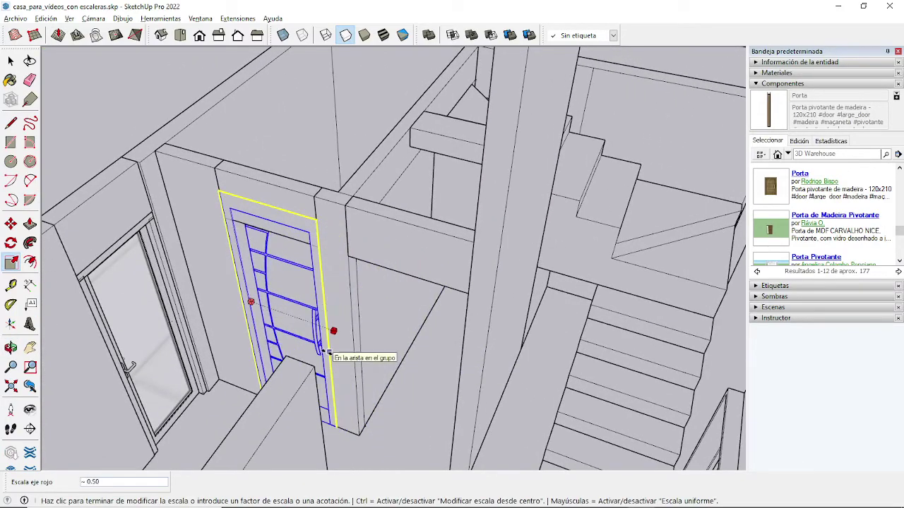
pyautogui.click(327, 352)
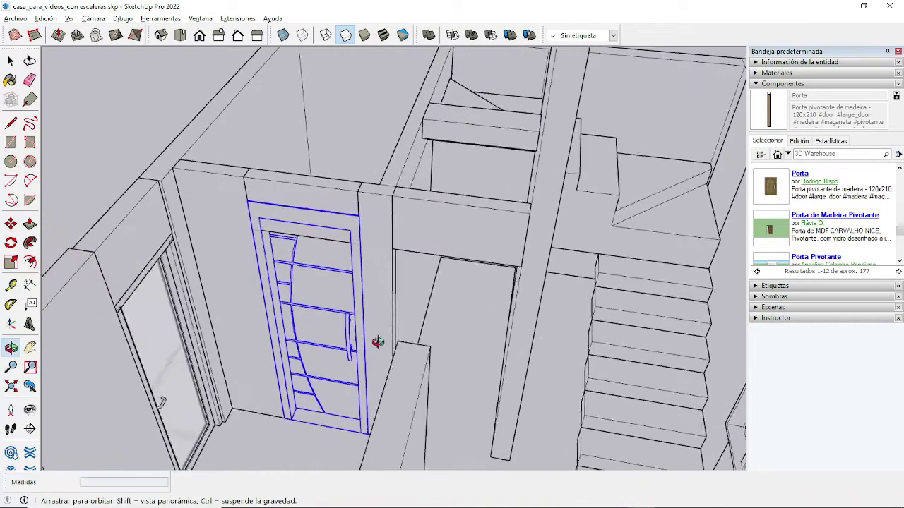
pyautogui.moveTo(329, 343); pyautogui.dragTo(432, 319, button='middle')
pyautogui.scroll(3, 431, 318)
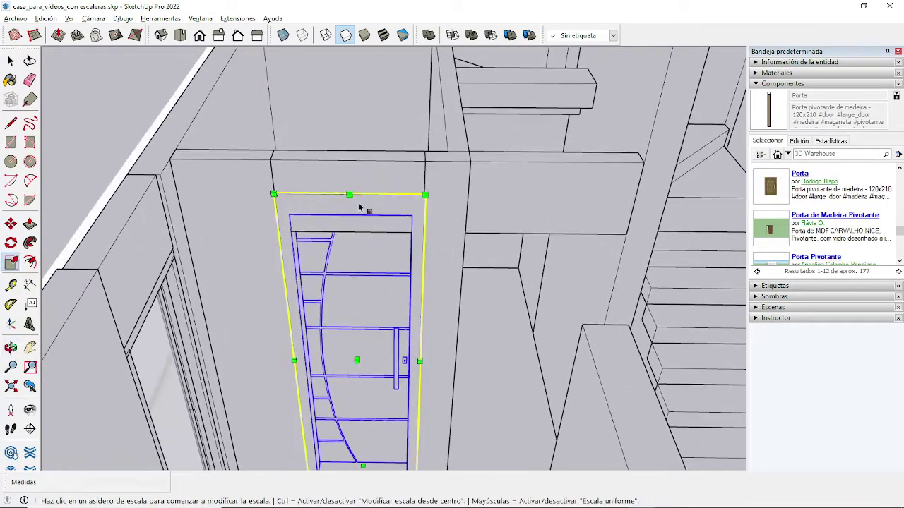
pyautogui.click(288, 38)
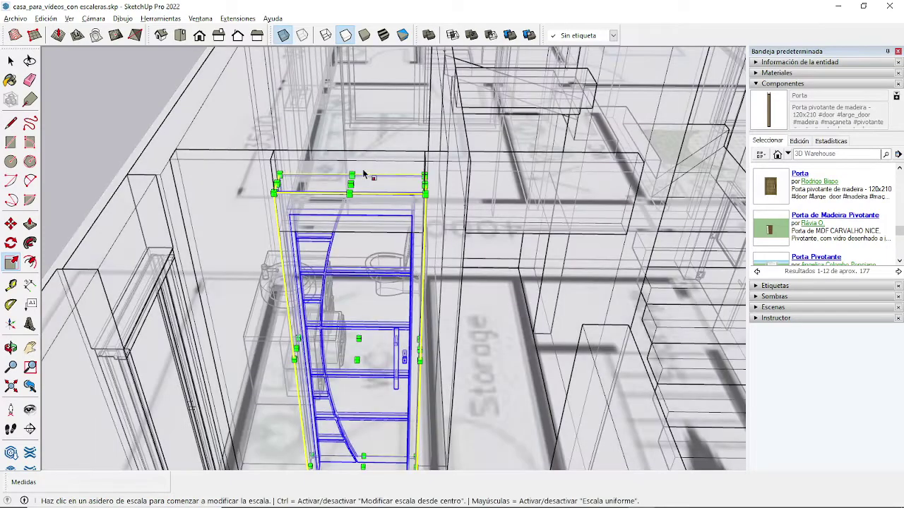
pyautogui.moveTo(354, 183)
pyautogui.mouseDown()
pyautogui.moveTo(363, 236)
pyautogui.moveTo(376, 213)
pyautogui.mouseUp()
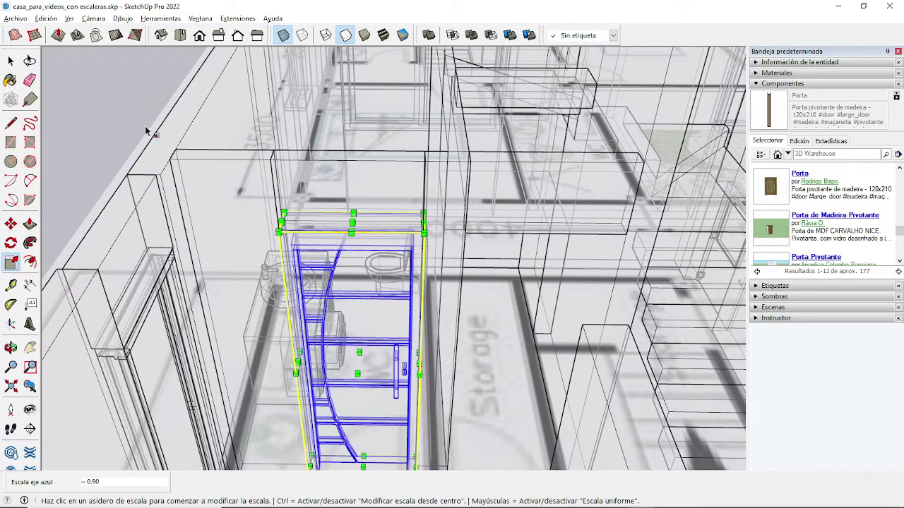
pyautogui.press('space')
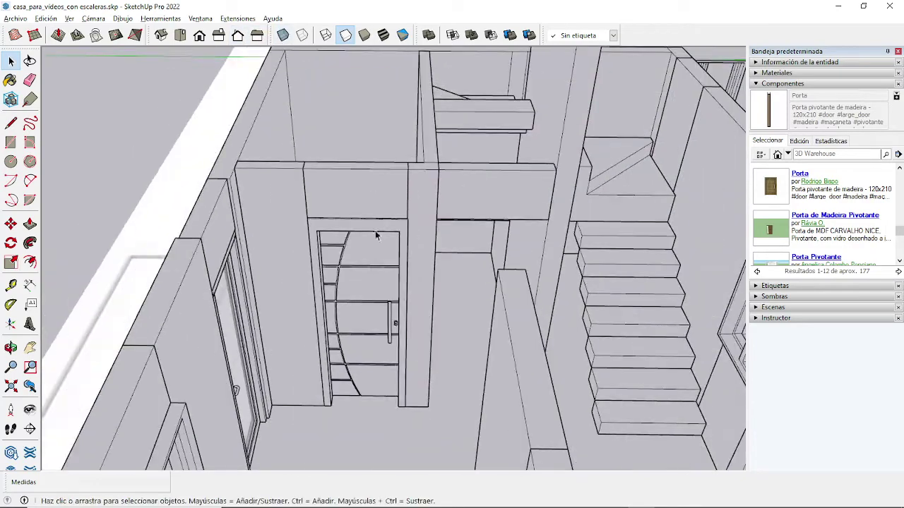
pyautogui.moveTo(376, 392); pyautogui.dragTo(358, 359, button='middle')
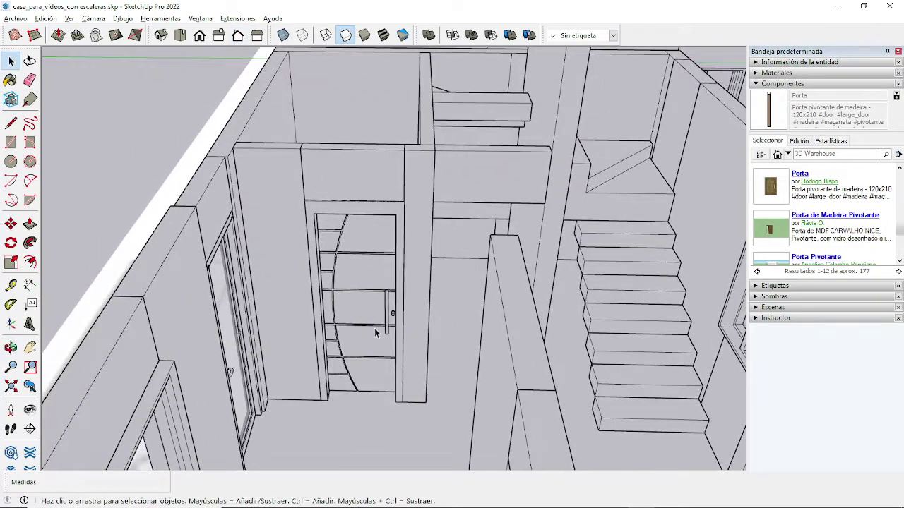
pyautogui.moveTo(374, 328)
pyautogui.mouseDown(button='middle')
pyautogui.moveTo(375, 346)
pyautogui.moveTo(228, 367)
pyautogui.moveTo(318, 298)
pyautogui.moveTo(418, 275)
pyautogui.mouseUp(button='middle')
pyautogui.moveTo(464, 215)
pyautogui.mouseDown(button='middle')
pyautogui.moveTo(528, 329)
pyautogui.moveTo(369, 278)
pyautogui.moveTo(245, 280)
pyautogui.moveTo(426, 285)
pyautogui.moveTo(339, 289)
pyautogui.moveTo(428, 212)
pyautogui.moveTo(569, 256)
pyautogui.moveTo(561, 277)
pyautogui.moveTo(490, 297)
pyautogui.moveTo(508, 289)
pyautogui.mouseUp(button='middle')
pyautogui.scroll(-1, 778, 236)
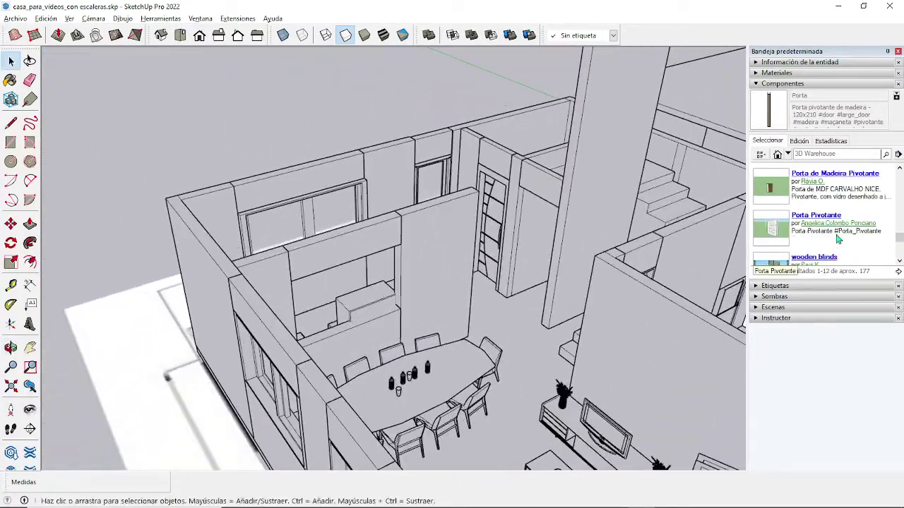
pyautogui.scroll(-1, 824, 225)
pyautogui.scroll(2, 817, 225)
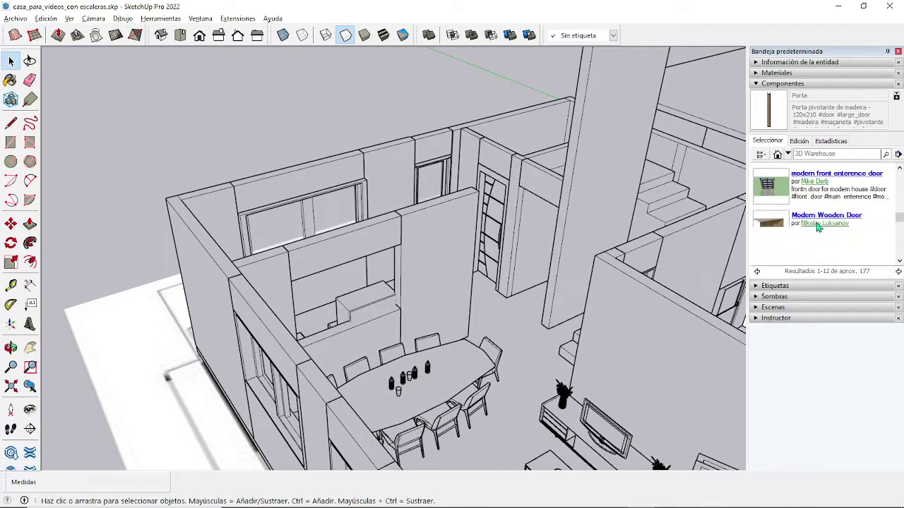
pyautogui.scroll(2, 818, 225)
pyautogui.scroll(2, 818, 226)
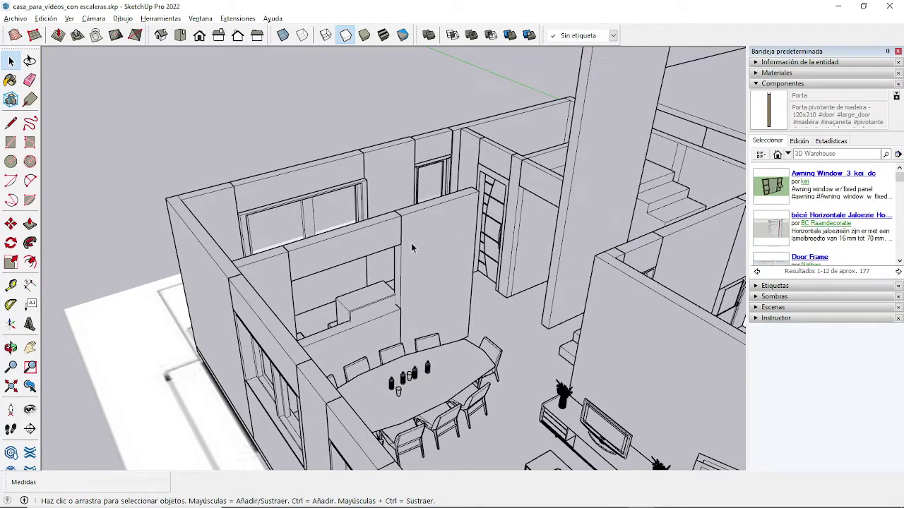
pyautogui.moveTo(412, 247)
pyautogui.mouseDown(button='middle')
pyautogui.moveTo(441, 232)
pyautogui.moveTo(313, 233)
pyautogui.moveTo(453, 332)
pyautogui.moveTo(424, 196)
pyautogui.moveTo(367, 286)
pyautogui.moveTo(362, 218)
pyautogui.mouseUp(button='middle')
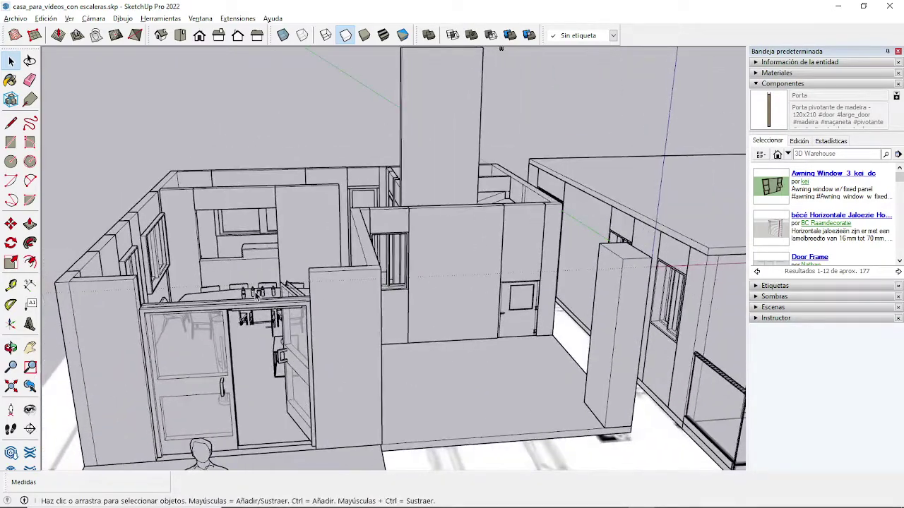
pyautogui.moveTo(256, 297)
pyautogui.mouseDown(button='middle')
pyautogui.moveTo(629, 329)
pyautogui.moveTo(488, 327)
pyautogui.moveTo(519, 341)
pyautogui.moveTo(282, 304)
pyautogui.moveTo(183, 300)
pyautogui.mouseUp(button='middle')
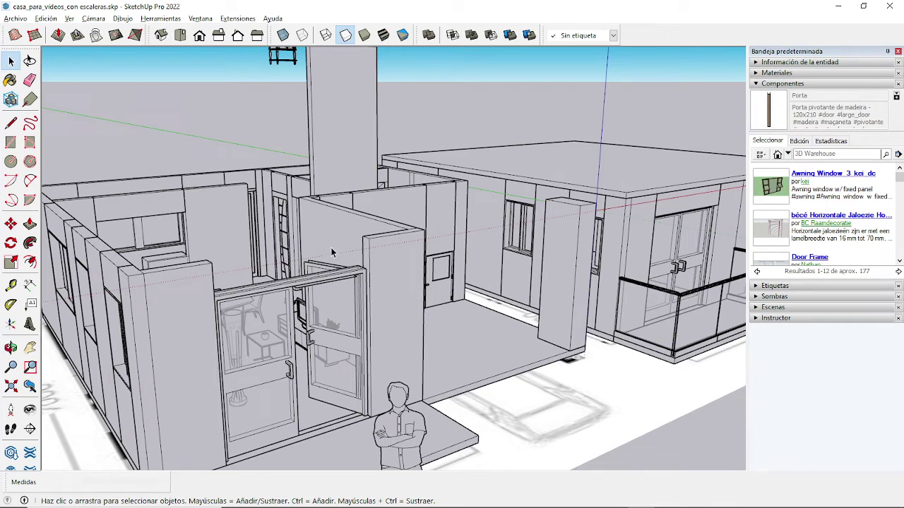
pyautogui.moveTo(375, 195)
pyautogui.mouseDown(button='middle')
pyautogui.moveTo(380, 210)
pyautogui.moveTo(321, 116)
pyautogui.mouseUp(button='middle')
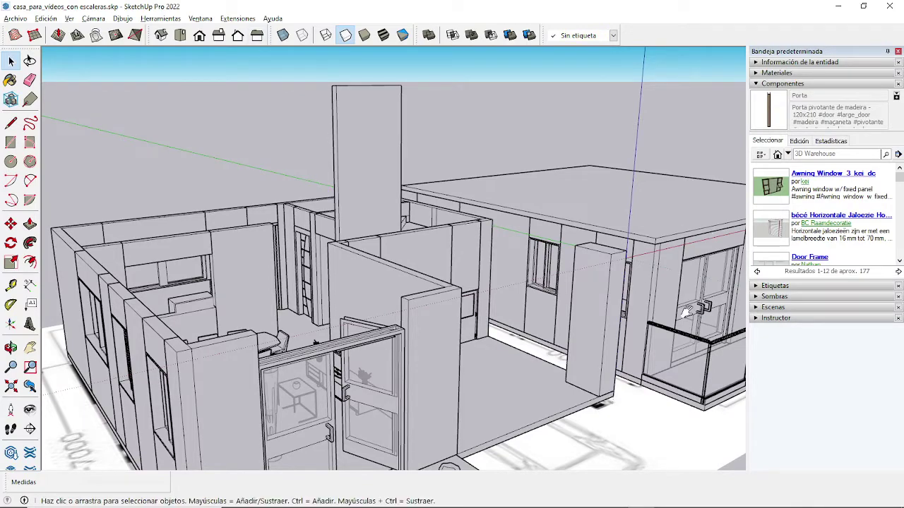
pyautogui.moveTo(688, 311)
pyautogui.mouseDown(button='middle')
pyautogui.moveTo(414, 339)
pyautogui.moveTo(454, 292)
pyautogui.moveTo(418, 309)
pyautogui.moveTo(374, 266)
pyautogui.mouseUp(button='middle')
pyautogui.scroll(1, 419, 302)
# Lift the flat roof slab well above the house and look down over the upper-floor rooms.
pyautogui.click(374, 266)
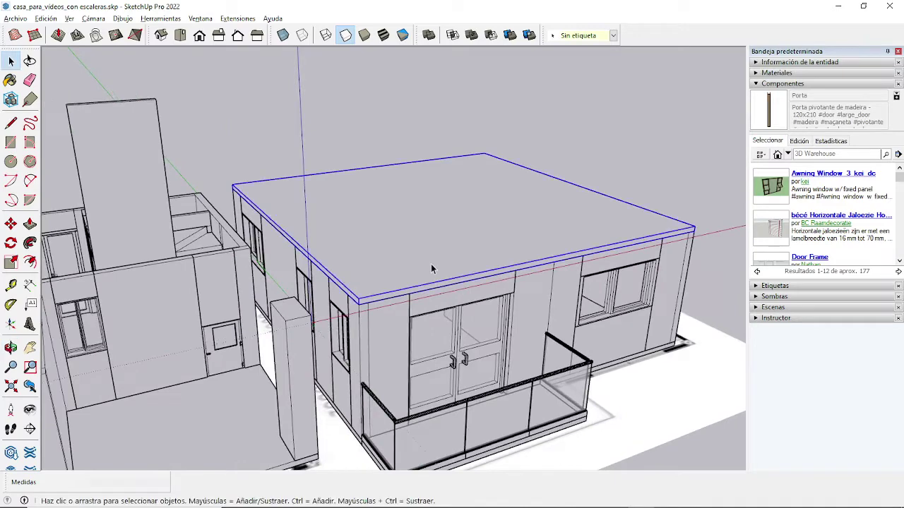
pyautogui.scroll(2, 431, 275)
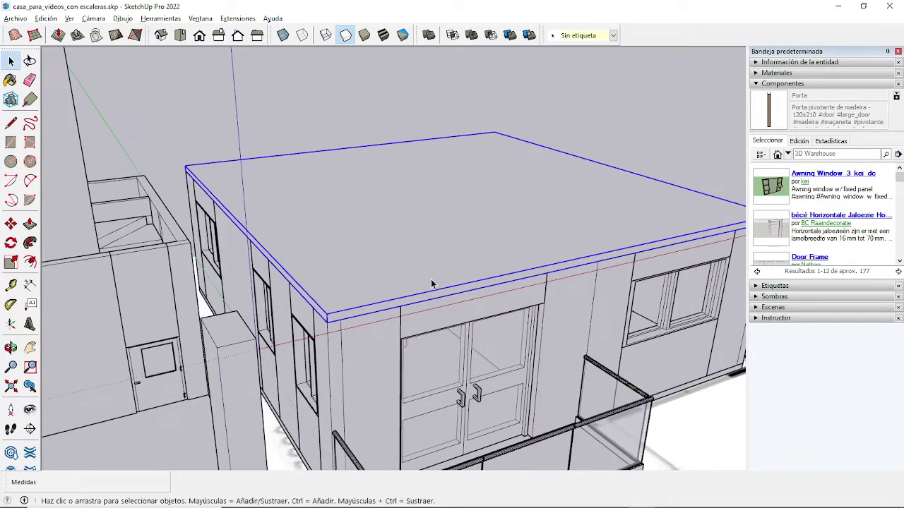
pyautogui.press('m')
pyautogui.click(326, 323)
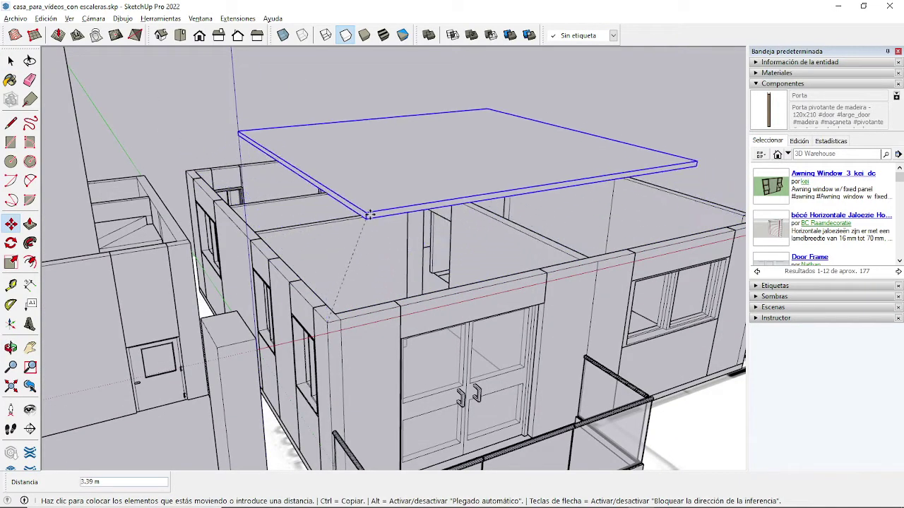
pyautogui.click(235, 124)
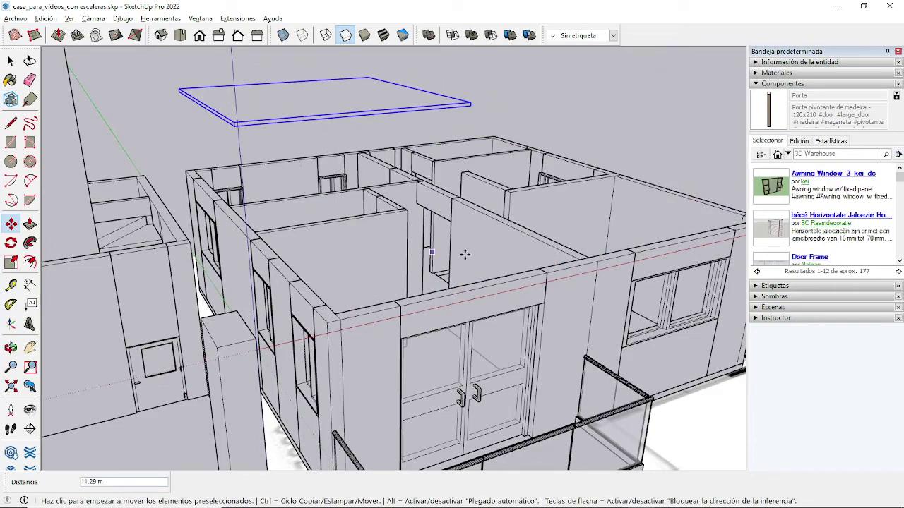
pyautogui.moveTo(422, 226)
pyautogui.mouseDown(button='middle')
pyautogui.moveTo(345, 317)
pyautogui.moveTo(478, 322)
pyautogui.moveTo(447, 289)
pyautogui.moveTo(375, 272)
pyautogui.moveTo(360, 328)
pyautogui.moveTo(365, 404)
pyautogui.moveTo(394, 430)
pyautogui.moveTo(369, 430)
pyautogui.moveTo(396, 440)
pyautogui.moveTo(385, 431)
pyautogui.mouseUp(button='middle')
pyautogui.press('space')
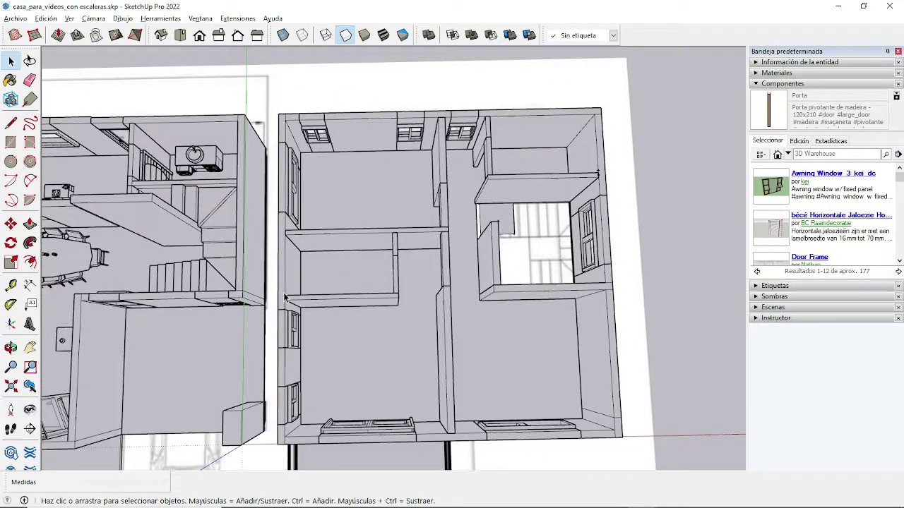
# Reposition the toilet copy against the upper bathroom wall.
pyautogui.moveTo(357, 288)
pyautogui.mouseDown(button='middle')
pyautogui.moveTo(318, 226)
pyautogui.moveTo(160, 340)
pyautogui.moveTo(403, 258)
pyautogui.moveTo(333, 368)
pyautogui.moveTo(350, 323)
pyautogui.moveTo(362, 318)
pyautogui.mouseUp(button='middle')
pyautogui.press('m')
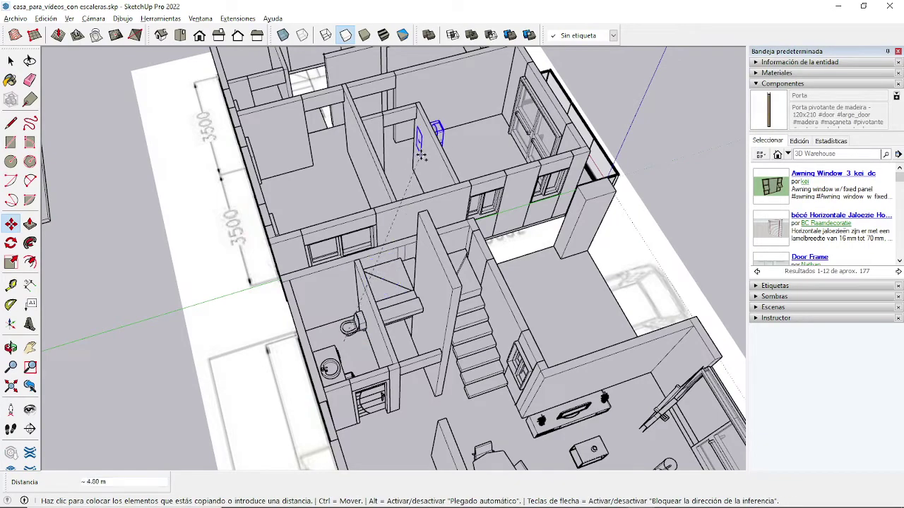
pyautogui.moveTo(417, 159)
pyautogui.mouseDown(button='middle')
pyautogui.moveTo(343, 252)
pyautogui.moveTo(545, 295)
pyautogui.moveTo(501, 233)
pyautogui.moveTo(395, 248)
pyautogui.moveTo(460, 262)
pyautogui.moveTo(359, 205)
pyautogui.mouseUp(button='middle')
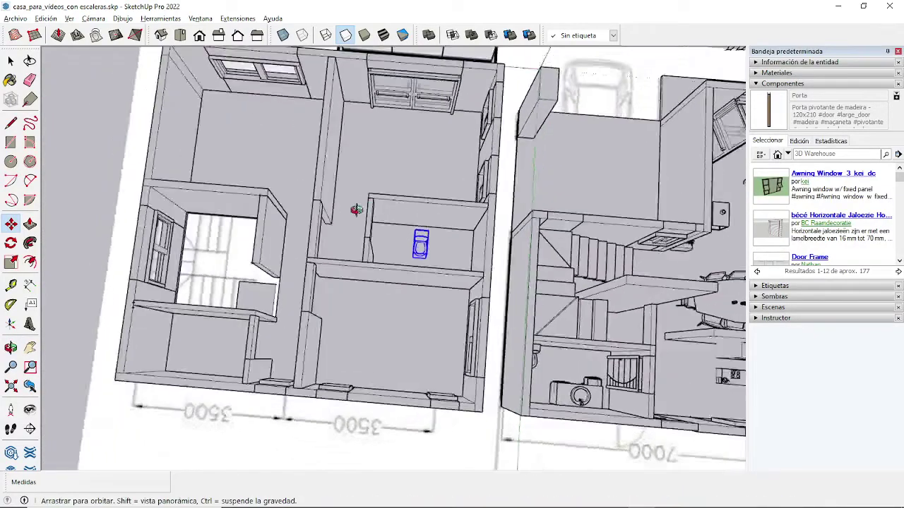
pyautogui.scroll(3, 424, 233)
pyautogui.scroll(3, 495, 241)
pyautogui.moveTo(495, 240); pyautogui.dragTo(404, 223, button='middle')
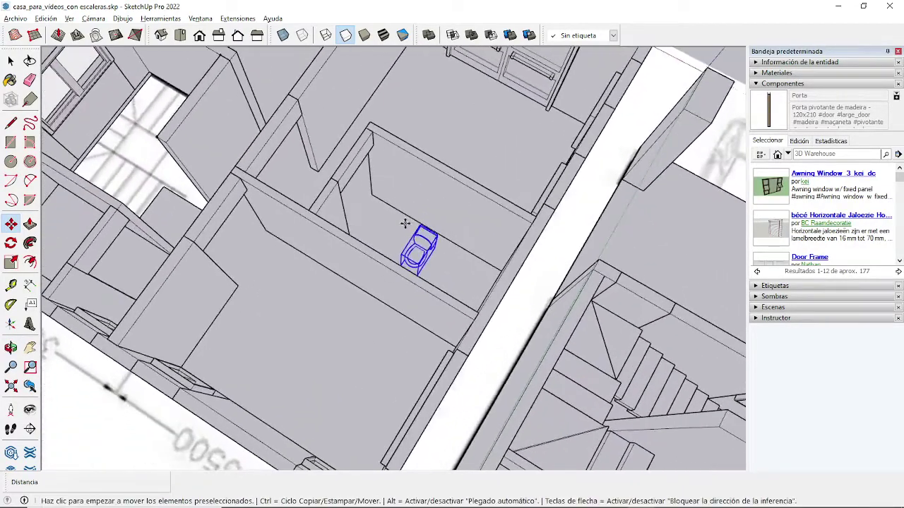
pyautogui.click(437, 248)
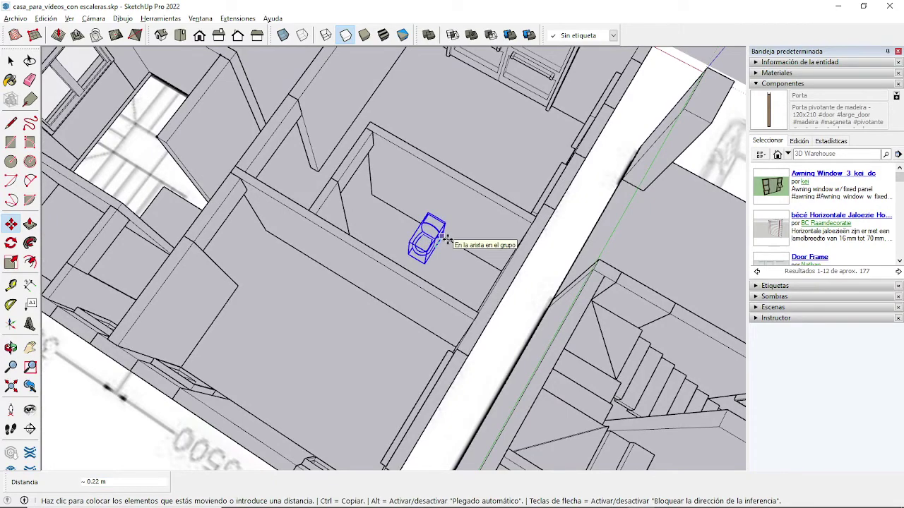
pyautogui.scroll(-2, 444, 241)
pyautogui.click(446, 242)
pyautogui.moveTo(485, 258)
pyautogui.mouseDown(button='middle')
pyautogui.moveTo(468, 274)
pyautogui.moveTo(507, 305)
pyautogui.moveTo(480, 285)
pyautogui.mouseUp(button='middle')
pyautogui.press('space')
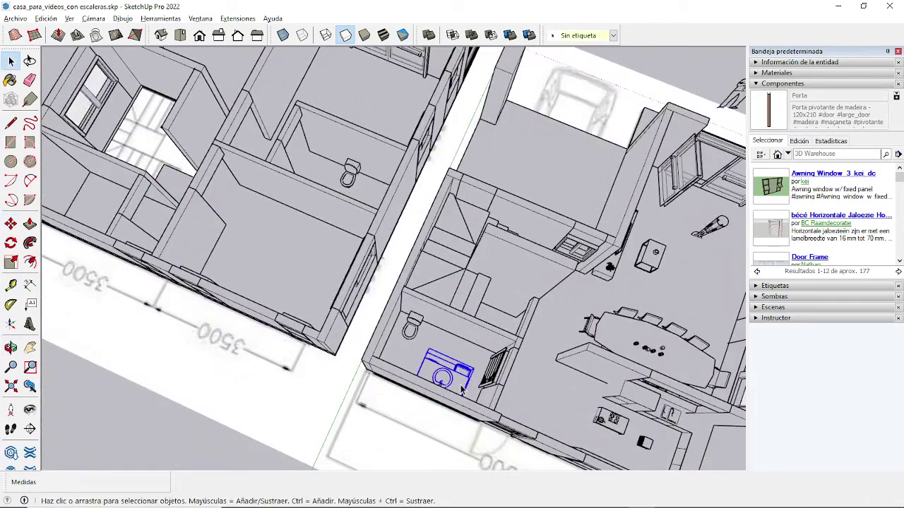
# Copy the round-sink vanity from the lower bathroom up into the upper bathroom.
pyautogui.press('m')
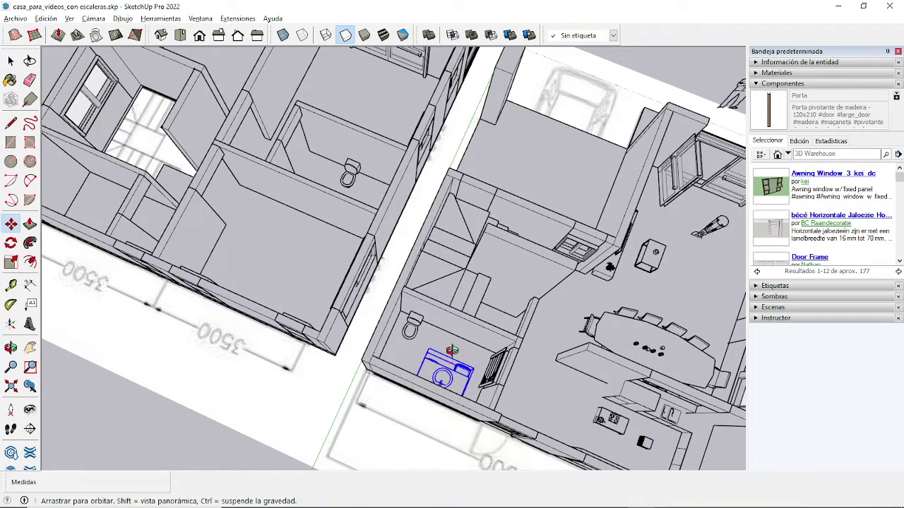
pyautogui.moveTo(462, 392)
pyautogui.mouseDown(button='middle')
pyautogui.moveTo(185, 341)
pyautogui.moveTo(346, 341)
pyautogui.mouseUp(button='middle')
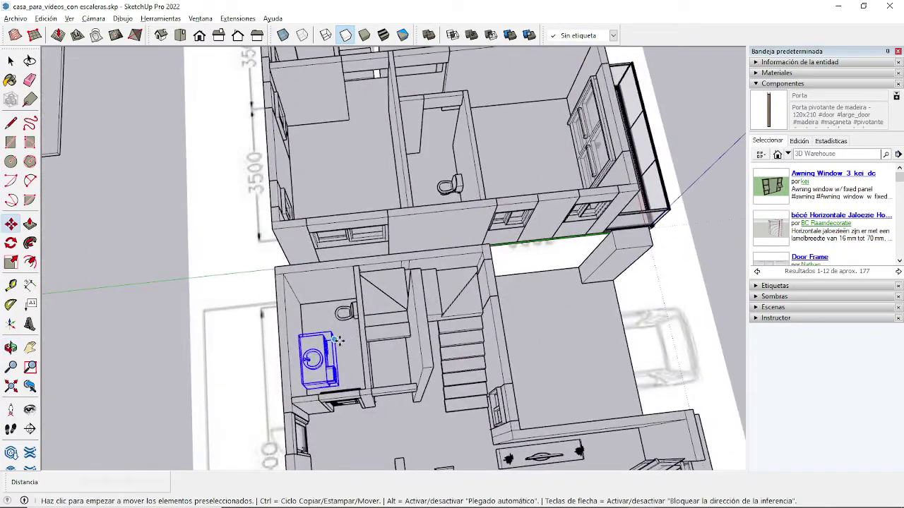
pyautogui.click(338, 340)
pyautogui.moveTo(433, 183); pyautogui.dragTo(416, 311, button='middle')
pyautogui.scroll(3, 416, 282)
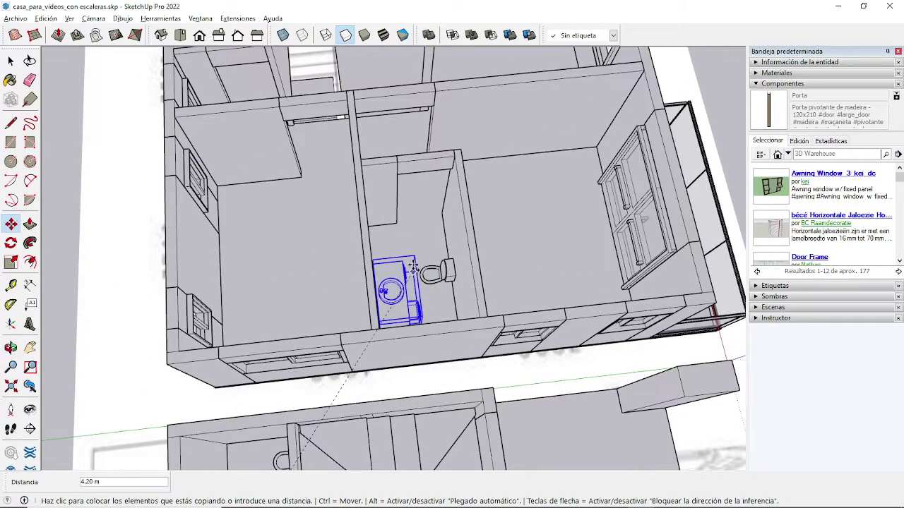
pyautogui.scroll(-3, 395, 248)
pyautogui.moveTo(394, 252); pyautogui.dragTo(373, 238, button='middle')
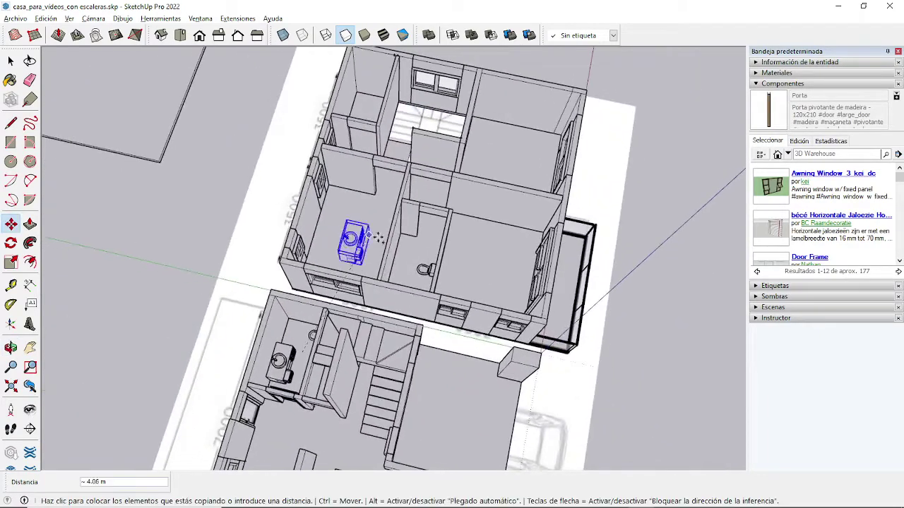
pyautogui.scroll(2, 396, 247)
pyautogui.scroll(3, 438, 261)
pyautogui.moveTo(420, 254)
pyautogui.mouseDown(button='middle')
pyautogui.moveTo(369, 250)
pyautogui.moveTo(378, 241)
pyautogui.mouseUp(button='middle')
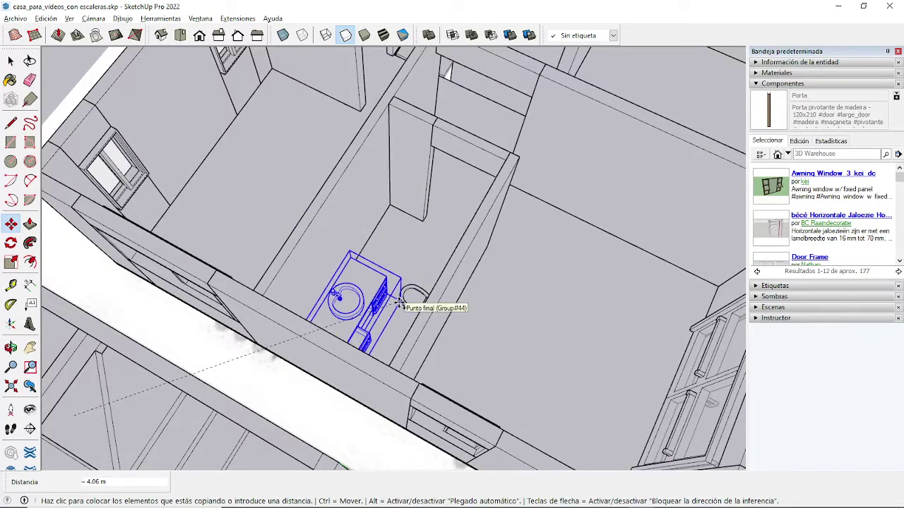
pyautogui.click(400, 304)
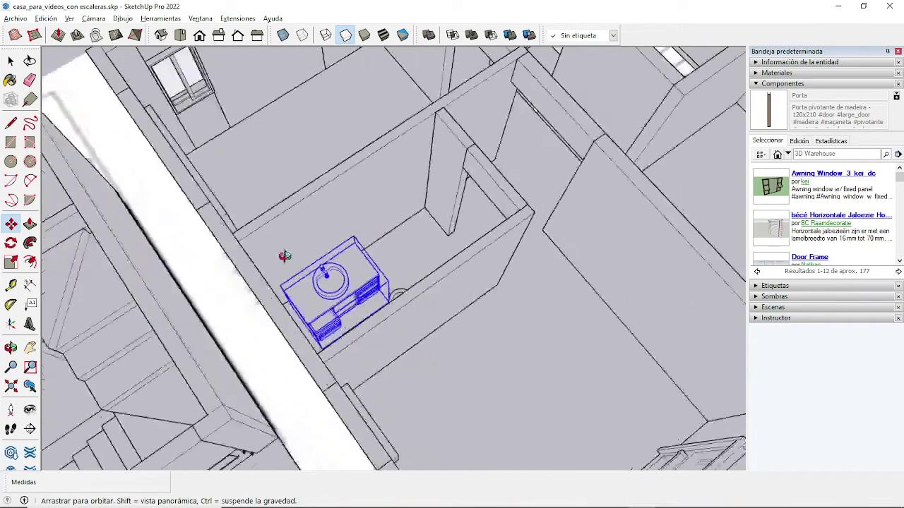
# Nudge the sink copy so it stands against the wall.
pyautogui.moveTo(401, 303)
pyautogui.mouseDown(button='middle')
pyautogui.moveTo(253, 233)
pyautogui.moveTo(395, 246)
pyautogui.mouseUp(button='middle')
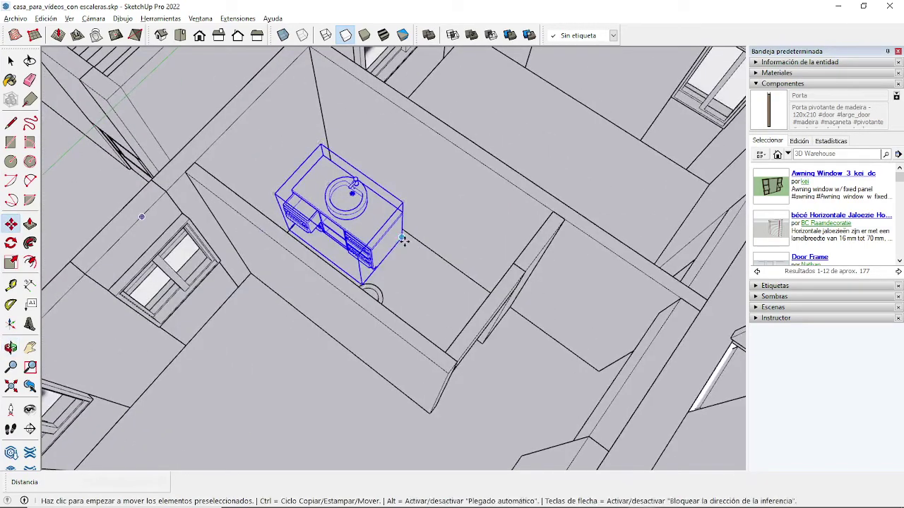
pyautogui.click(401, 240)
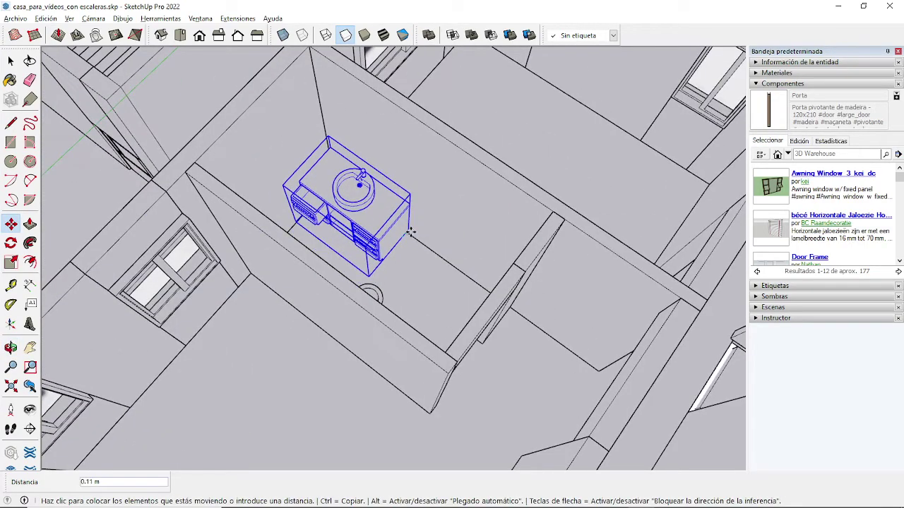
pyautogui.press('space')
pyautogui.scroll(-3, 272, 168)
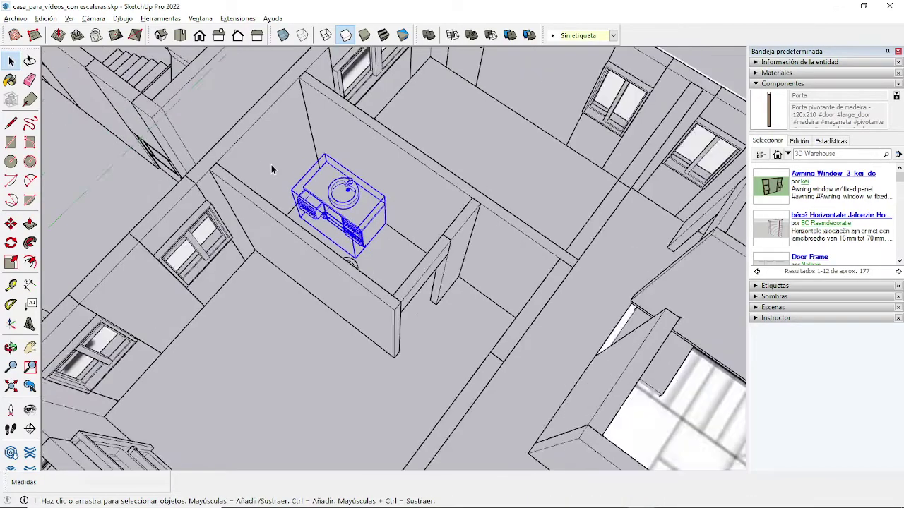
pyautogui.scroll(-3, 273, 167)
# Move the toilet into the room above the stairs and set it against the wall.
pyautogui.moveTo(675, 105); pyautogui.dragTo(373, 151, button='middle')
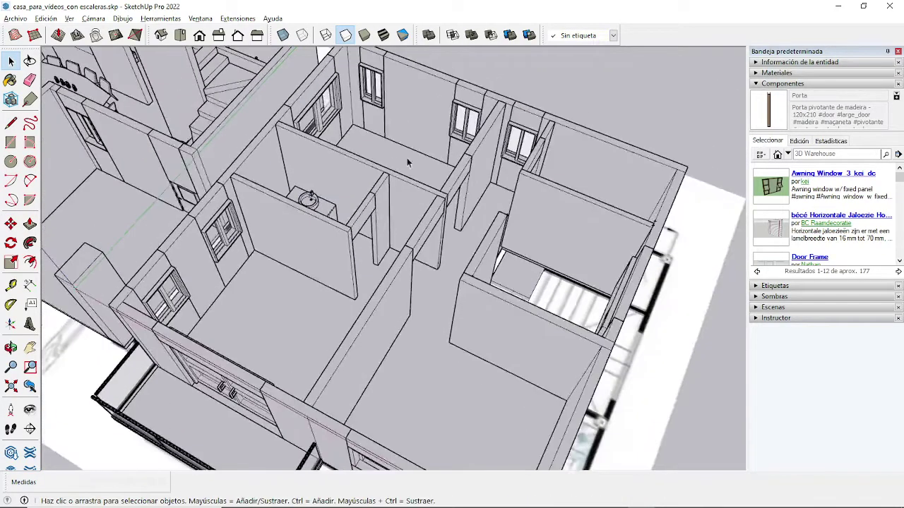
pyautogui.moveTo(406, 216); pyautogui.dragTo(452, 212, button='middle')
pyautogui.moveTo(336, 262)
pyautogui.mouseDown(button='middle')
pyautogui.moveTo(356, 313)
pyautogui.moveTo(499, 333)
pyautogui.mouseUp(button='middle')
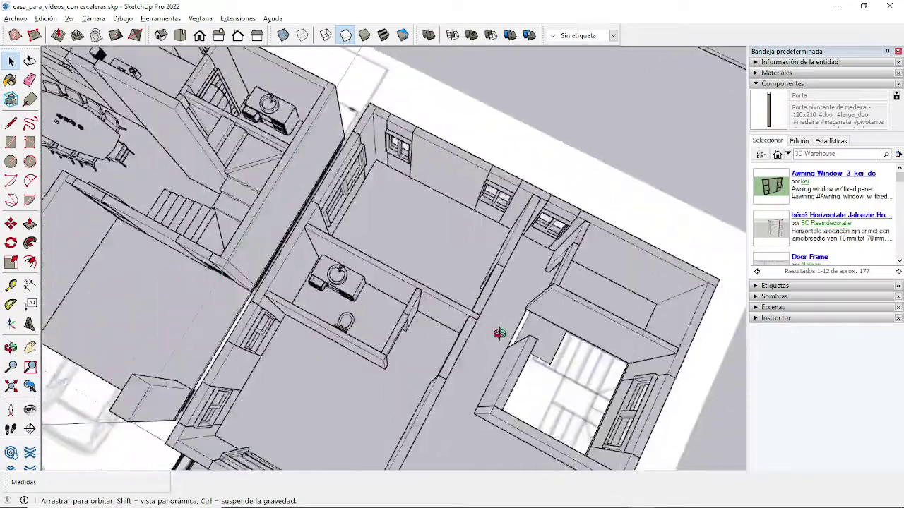
pyautogui.moveTo(395, 337)
pyautogui.mouseDown(button='middle')
pyautogui.moveTo(452, 298)
pyautogui.moveTo(476, 348)
pyautogui.mouseUp(button='middle')
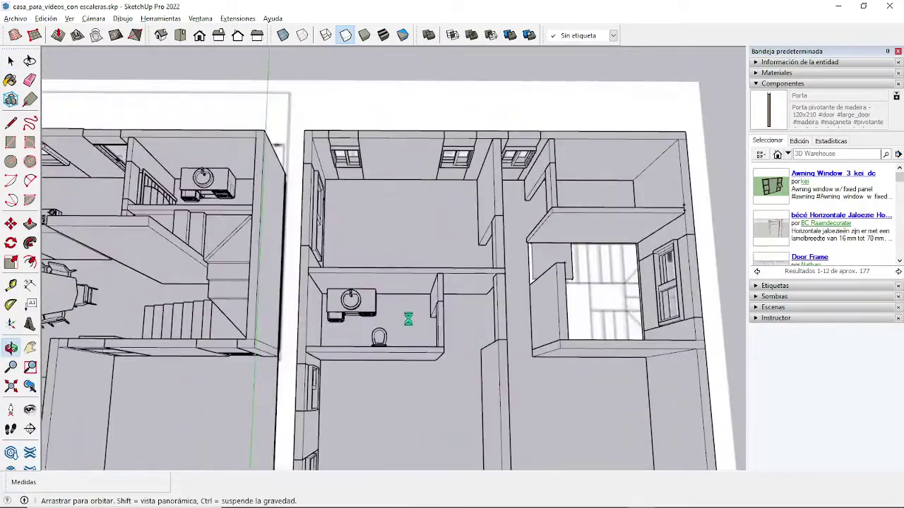
pyautogui.moveTo(429, 324); pyautogui.dragTo(427, 327, button='middle')
pyautogui.moveTo(355, 320)
pyautogui.mouseDown(button='middle')
pyautogui.moveTo(508, 313)
pyautogui.moveTo(436, 359)
pyautogui.moveTo(370, 315)
pyautogui.mouseUp(button='middle')
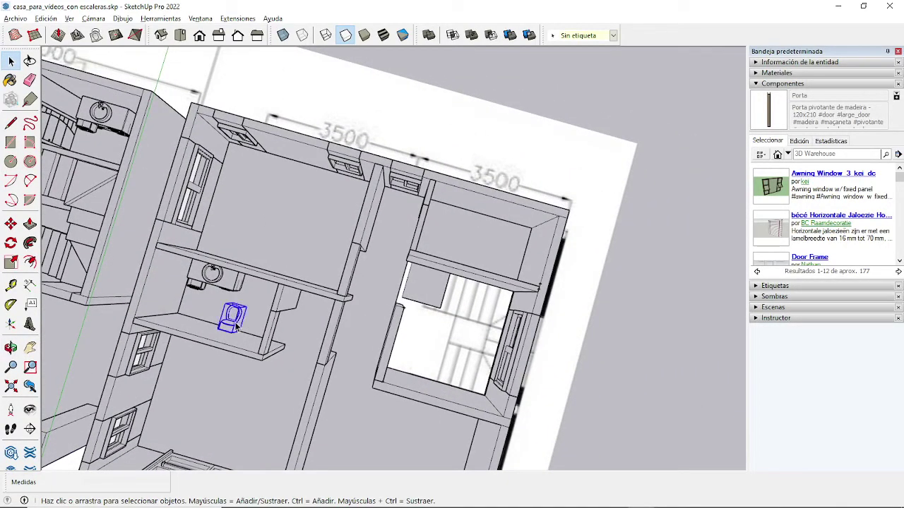
pyautogui.press('m')
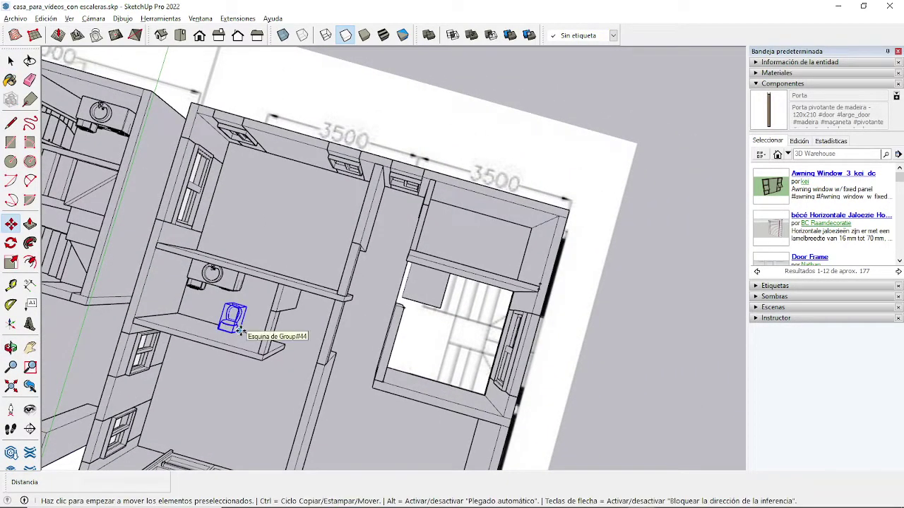
pyautogui.click(251, 328)
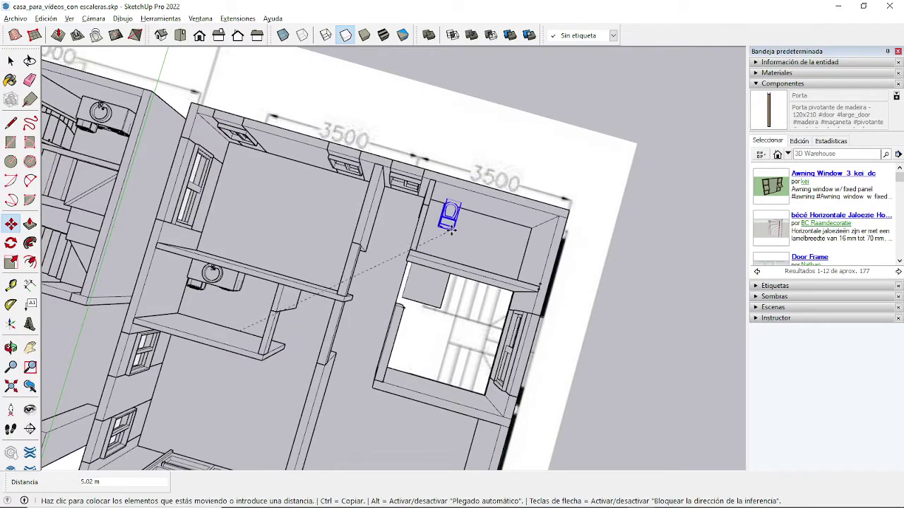
pyautogui.click(452, 230)
pyautogui.moveTo(420, 236)
pyautogui.mouseDown(button='middle')
pyautogui.moveTo(369, 194)
pyautogui.moveTo(521, 269)
pyautogui.mouseUp(button='middle')
pyautogui.scroll(3, 502, 257)
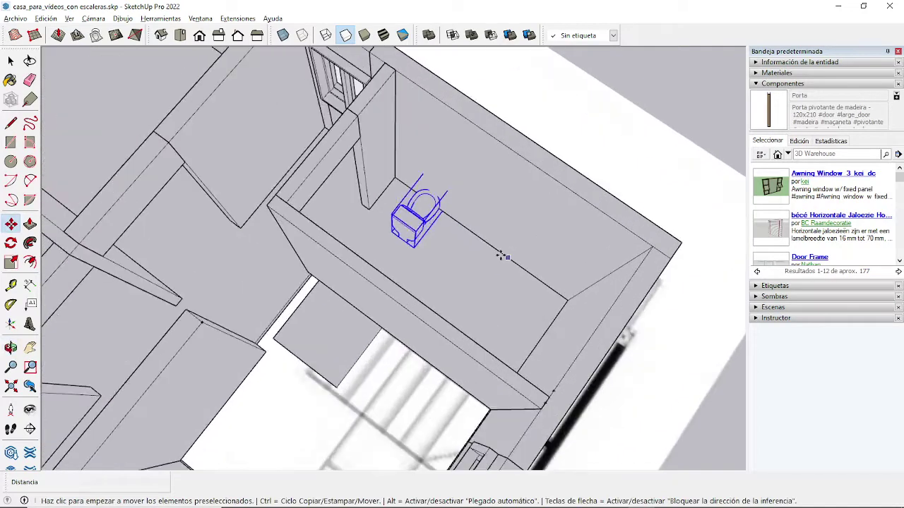
pyautogui.click(415, 248)
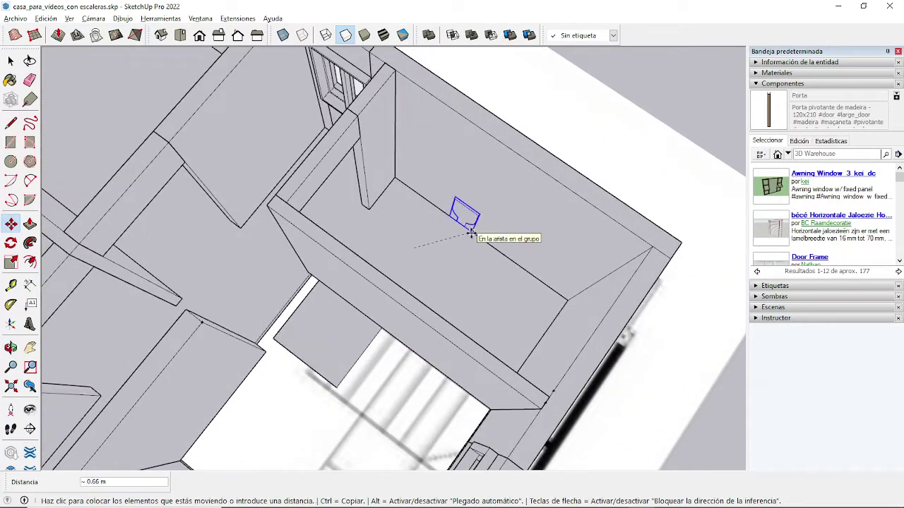
pyautogui.click(471, 234)
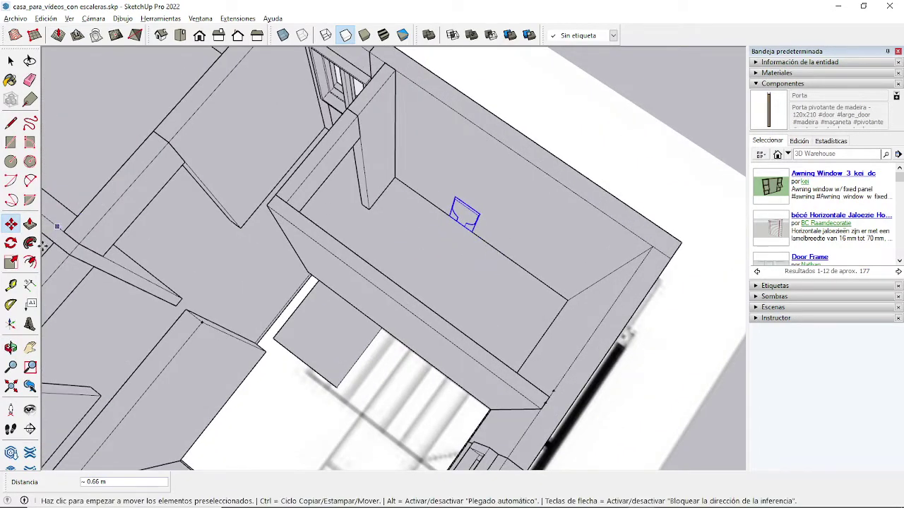
# Rotate the toilet 180° about its own position.
pyautogui.click(11, 243)
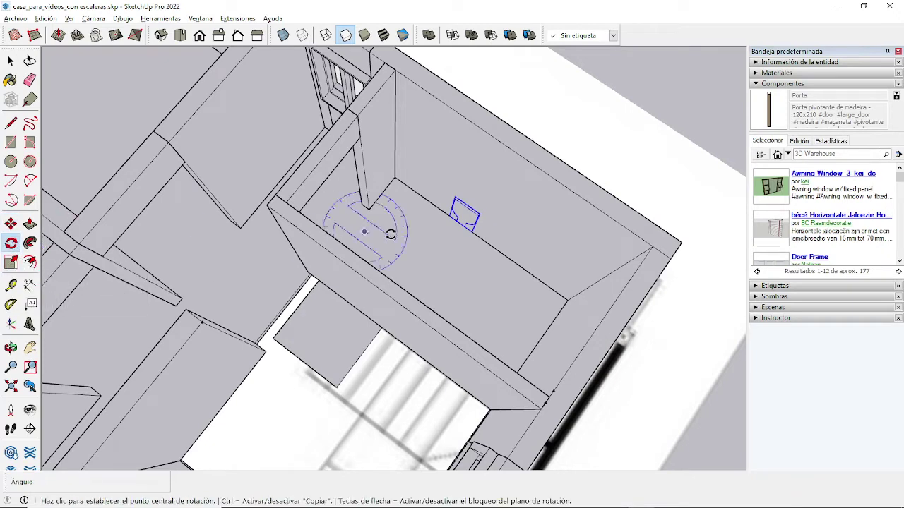
pyautogui.click(471, 231)
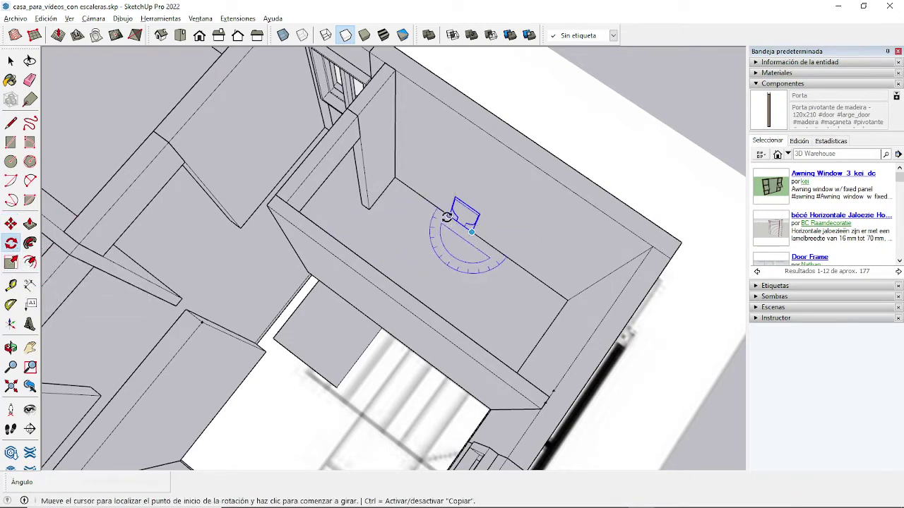
pyautogui.click(449, 216)
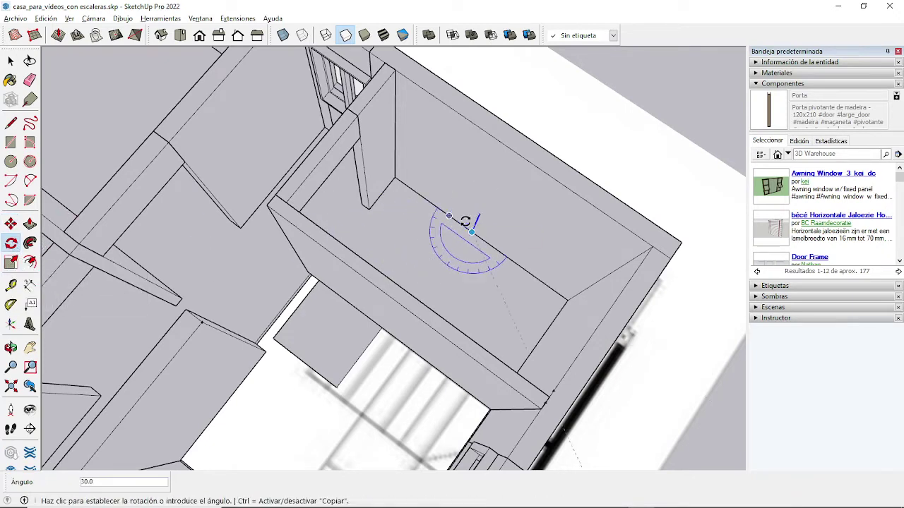
pyautogui.click(512, 259)
pyautogui.press('space')
pyautogui.scroll(-2, 610, 168)
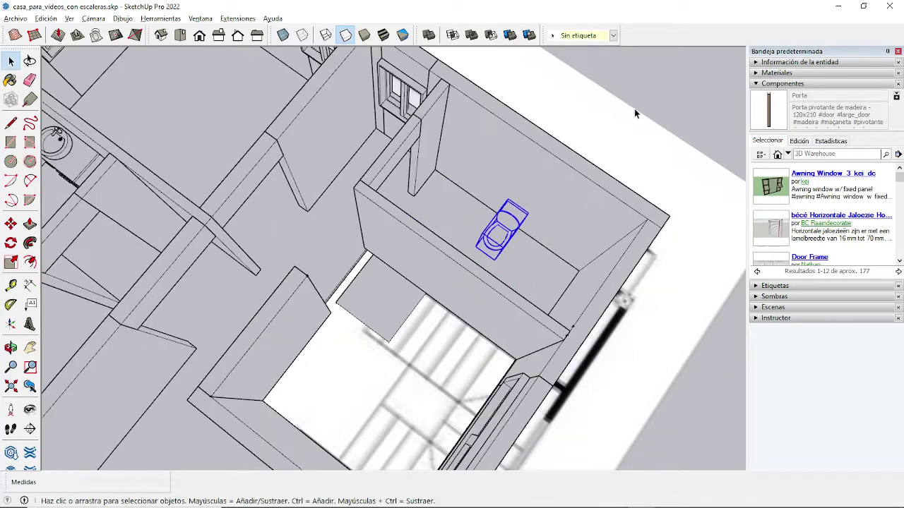
# Slide the toilet along the back wall toward the far corner.
pyautogui.moveTo(627, 159); pyautogui.dragTo(436, 331, button='middle')
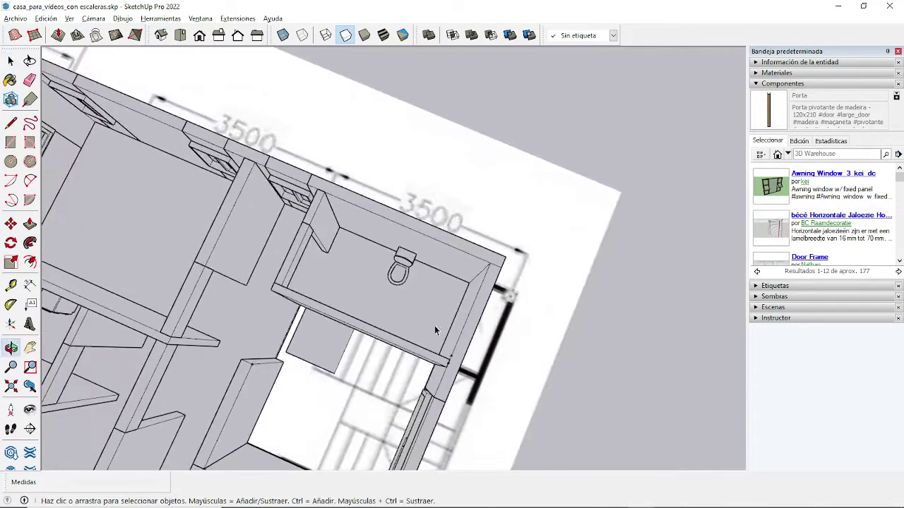
pyautogui.moveTo(408, 278); pyautogui.dragTo(356, 233, button='middle')
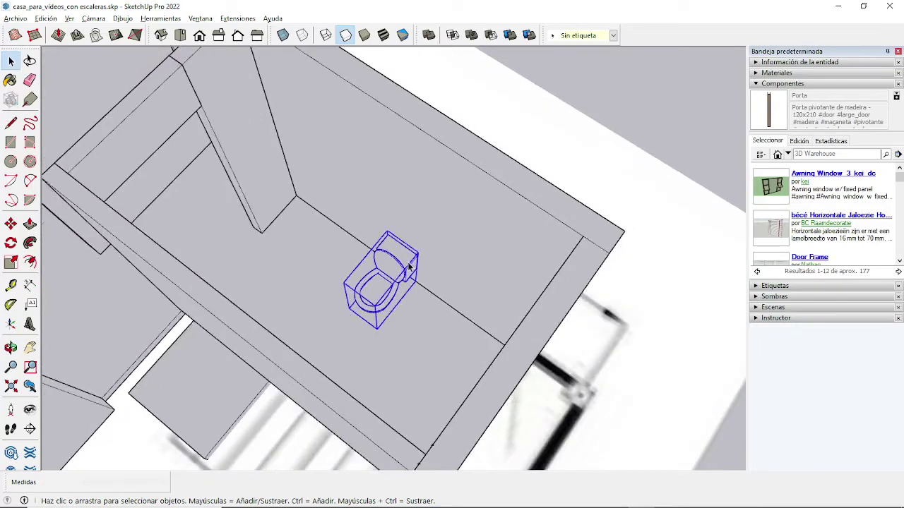
pyautogui.press('m')
pyautogui.click(414, 281)
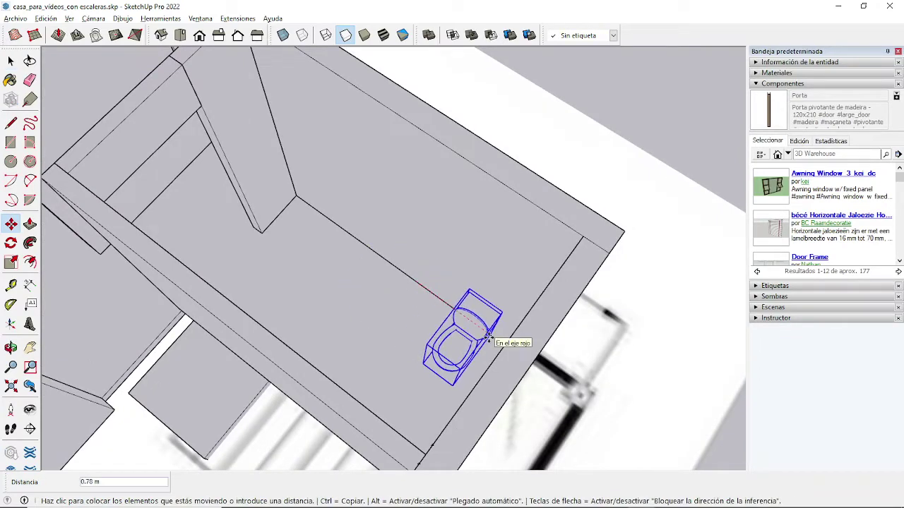
pyautogui.click(488, 338)
pyautogui.moveTo(487, 337); pyautogui.dragTo(482, 314, button='middle')
pyautogui.press('space')
pyautogui.scroll(-3, 482, 314)
pyautogui.scroll(-2, 497, 252)
pyautogui.moveTo(496, 252)
pyautogui.mouseDown(button='middle')
pyautogui.moveTo(459, 268)
pyautogui.moveTo(517, 253)
pyautogui.moveTo(547, 256)
pyautogui.moveTo(449, 322)
pyautogui.moveTo(221, 382)
pyautogui.mouseUp(button='middle')
pyautogui.scroll(-2, 517, 248)
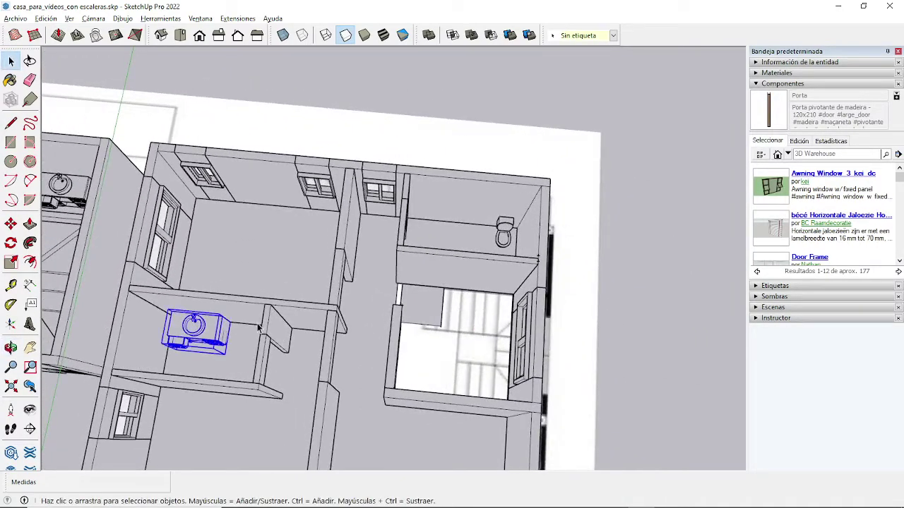
# Move the sink into the upper-right bathroom.
pyautogui.press('m')
pyautogui.click(232, 320)
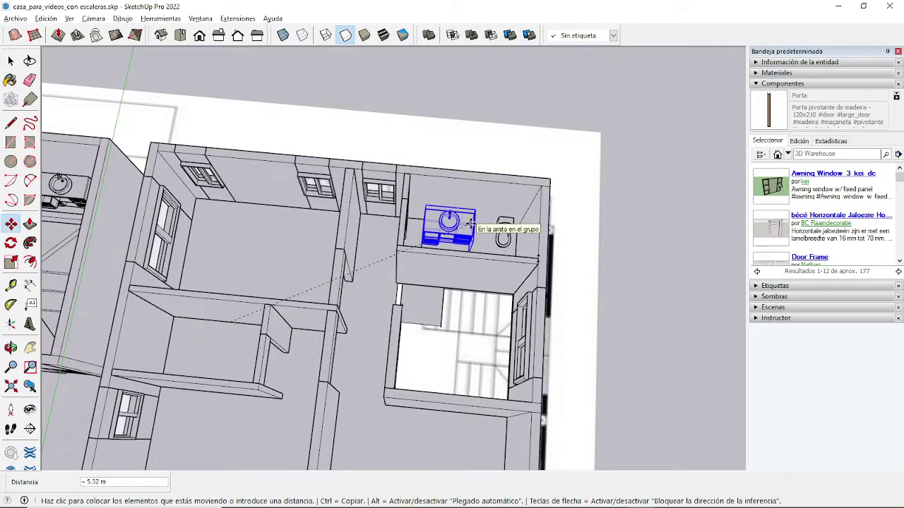
pyautogui.click(470, 223)
pyautogui.press('space')
# Inspect the result, then undo both the sink and toilet moves.
pyautogui.moveTo(543, 321)
pyautogui.mouseDown(button='middle')
pyautogui.moveTo(401, 356)
pyautogui.moveTo(359, 276)
pyautogui.mouseUp(button='middle')
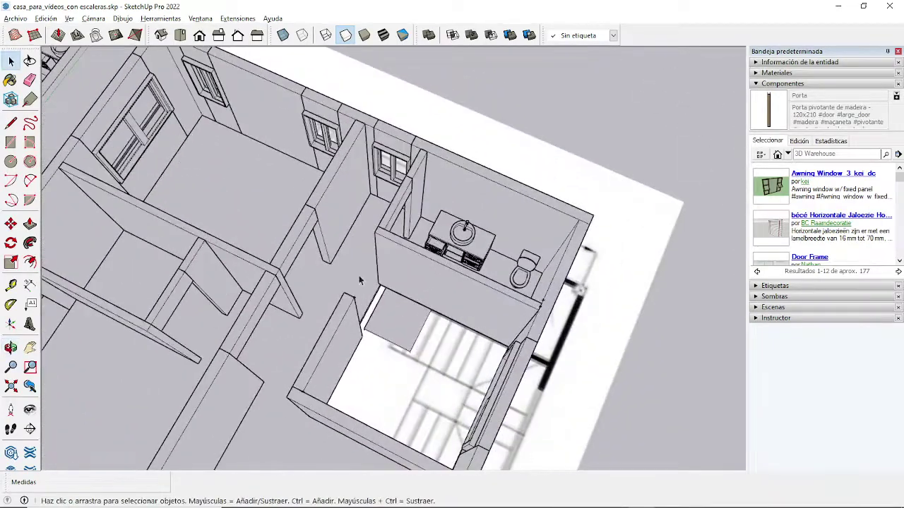
pyautogui.moveTo(399, 255)
pyautogui.mouseDown(button='middle')
pyautogui.moveTo(400, 271)
pyautogui.moveTo(370, 285)
pyautogui.moveTo(461, 313)
pyautogui.mouseUp(button='middle')
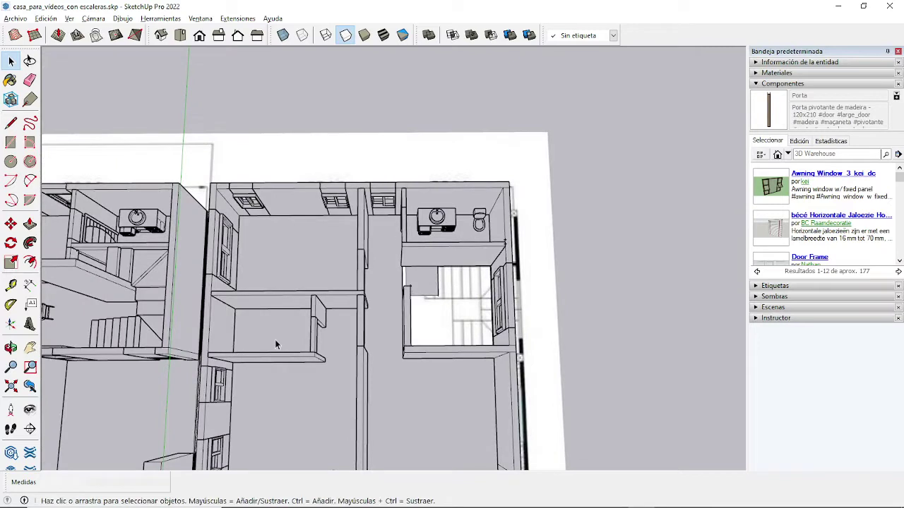
pyautogui.hotkey('ctrl', 'z')
pyautogui.hotkey('ctrl', 'z')
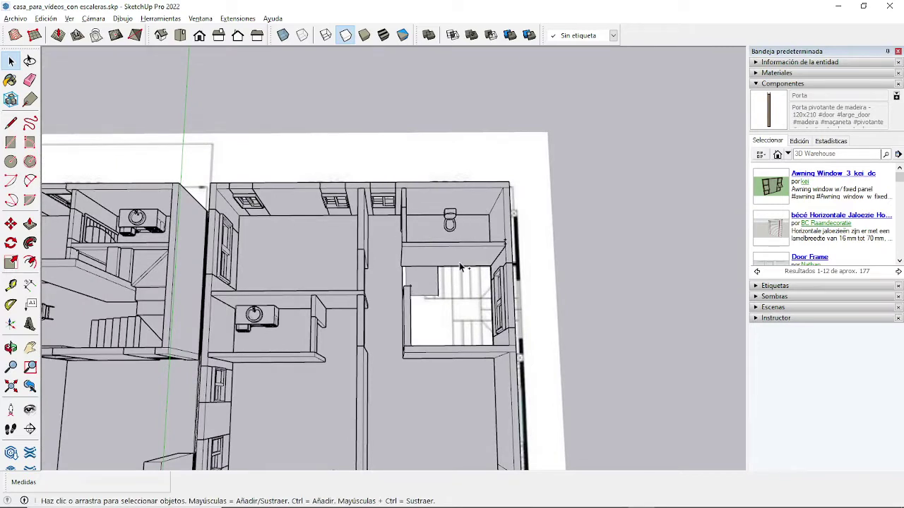
pyautogui.hotkey('ctrl', 'z')
pyautogui.hotkey('ctrl', 'z')
pyautogui.hotkey('ctrl', 'z')
# Copy the toilet into the upper-right bathroom with Move and Ctrl.
pyautogui.scroll(1, 283, 345)
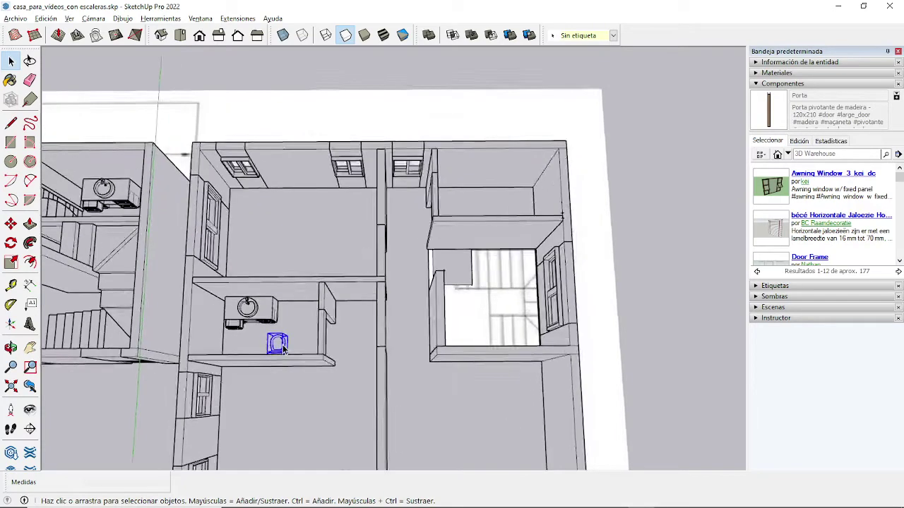
pyautogui.scroll(2, 283, 344)
pyautogui.scroll(-1, 284, 342)
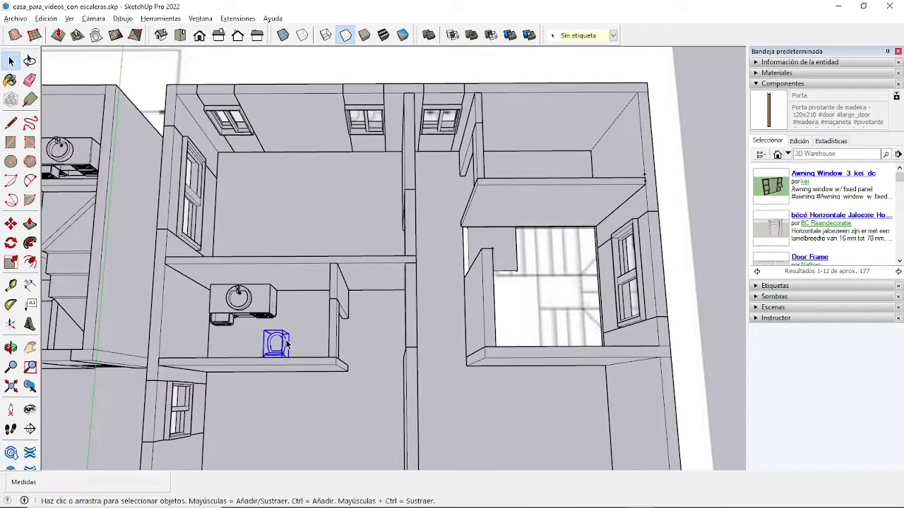
pyautogui.moveTo(286, 340); pyautogui.dragTo(256, 360, button='middle')
pyautogui.press('m')
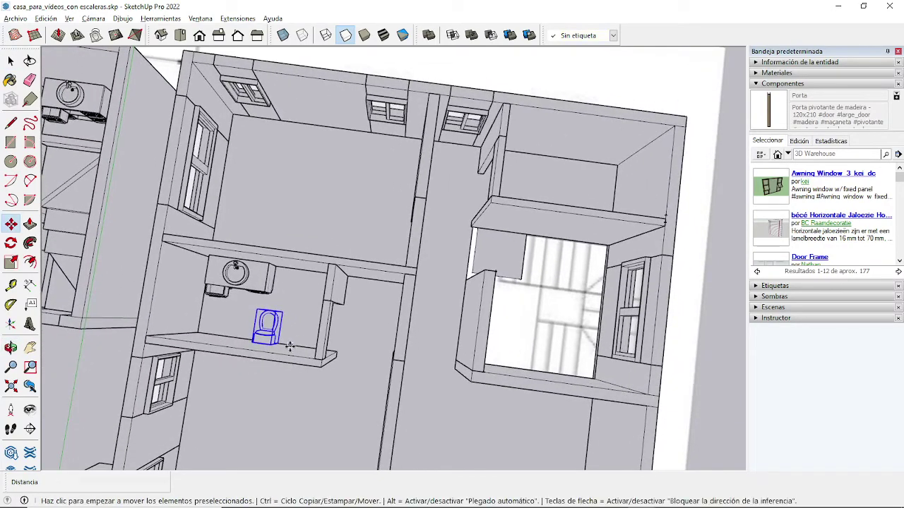
pyautogui.keyDown('ctrl'); pyautogui.click(281, 344); pyautogui.keyUp('ctrl')
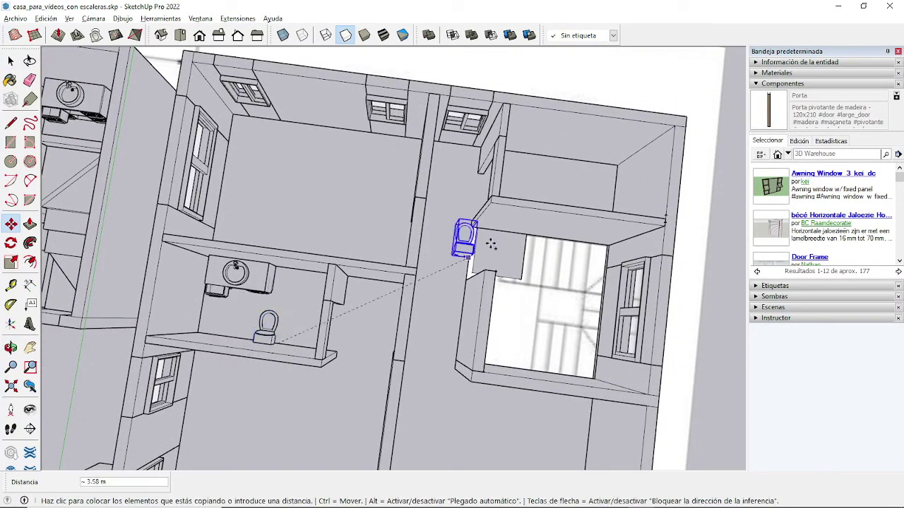
pyautogui.click(550, 156)
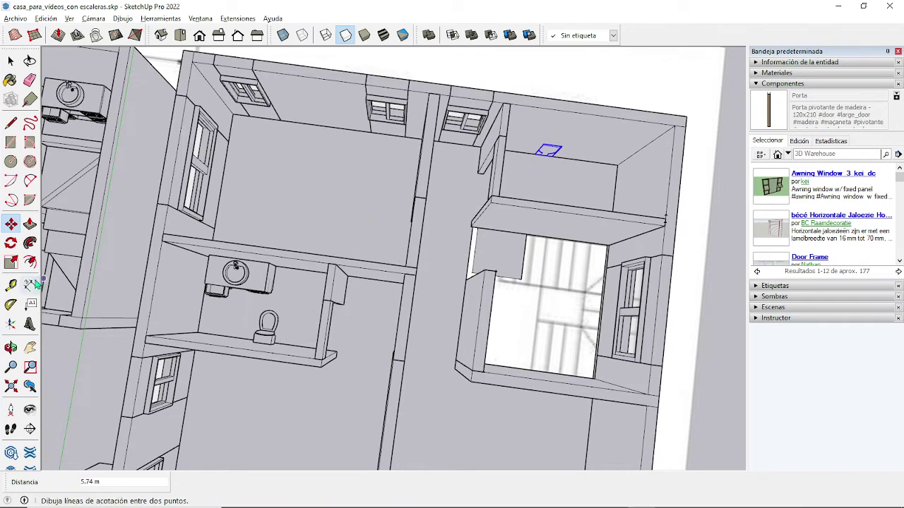
# Rotate the toilet copy 180°.
pyautogui.click(10, 243)
pyautogui.moveTo(190, 250); pyautogui.dragTo(495, 239, button='middle')
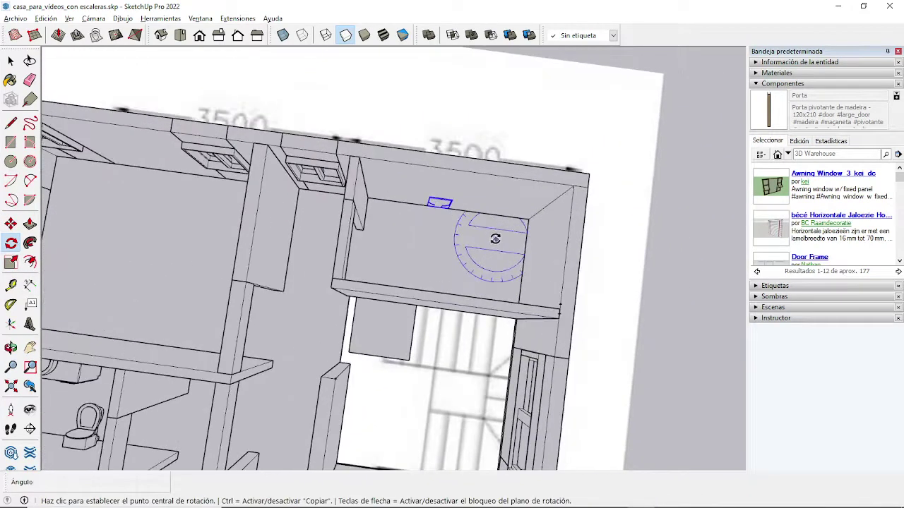
pyautogui.click(447, 207)
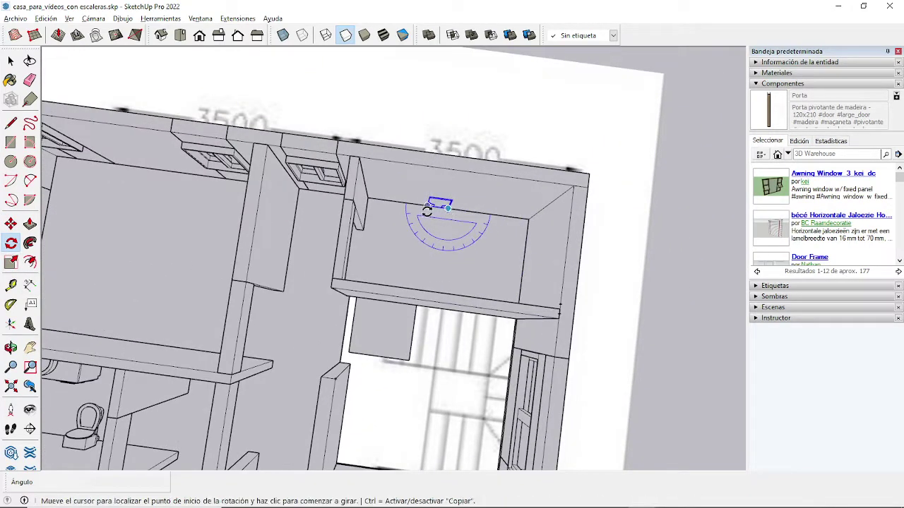
pyautogui.click(427, 206)
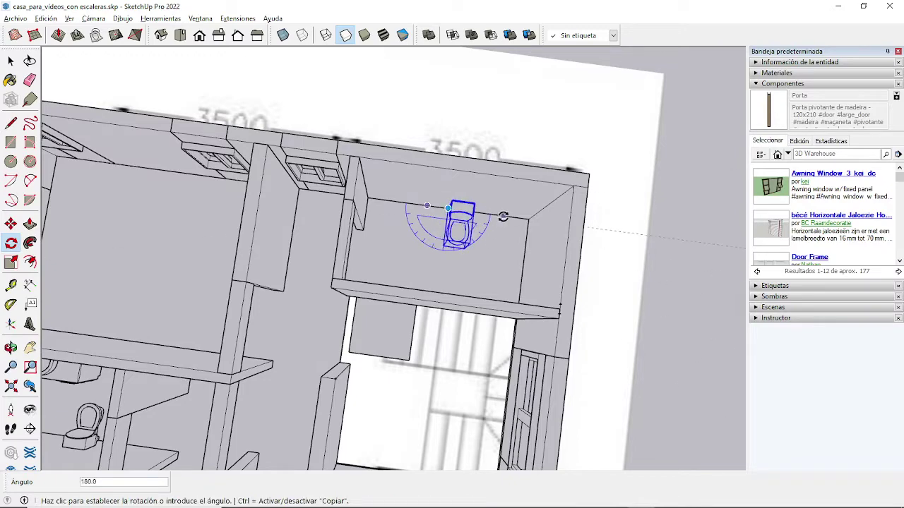
pyautogui.click(503, 217)
pyautogui.press('space')
# Slide the toilet copy right along the back wall near the corner.
pyautogui.moveTo(683, 243); pyautogui.dragTo(670, 243, button='middle')
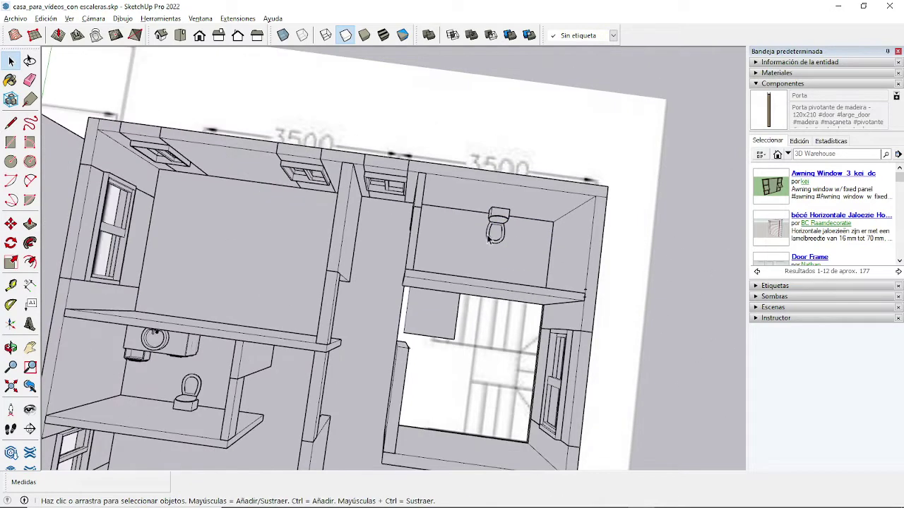
pyautogui.scroll(3, 495, 247)
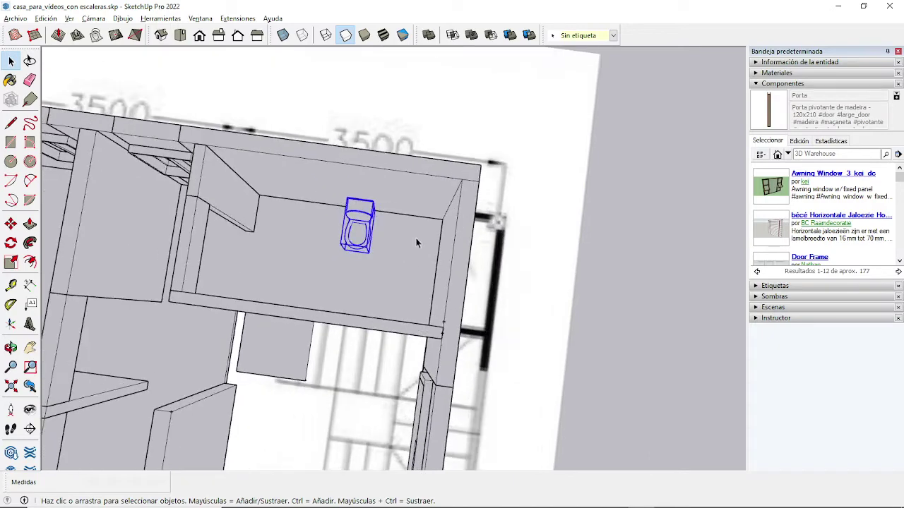
pyautogui.moveTo(416, 238); pyautogui.dragTo(401, 225, button='middle')
pyautogui.press('m')
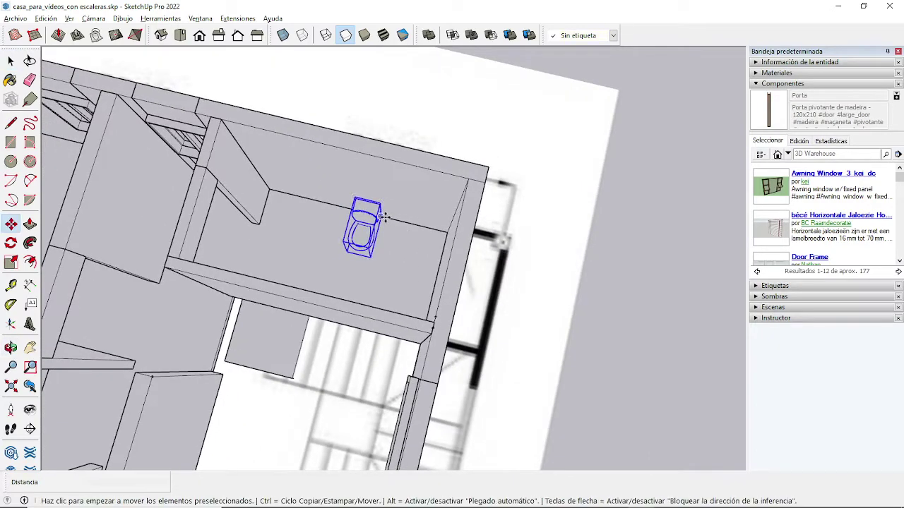
pyautogui.click(395, 220)
pyautogui.click(416, 222)
pyautogui.press('space')
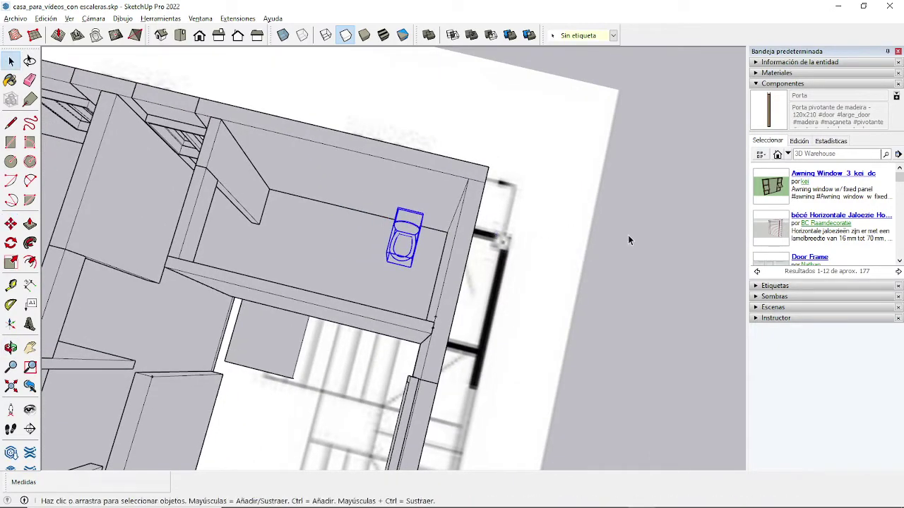
pyautogui.click(628, 234)
pyautogui.moveTo(628, 234)
pyautogui.mouseDown(button='middle')
pyautogui.moveTo(332, 323)
pyautogui.moveTo(304, 276)
pyautogui.mouseUp(button='middle')
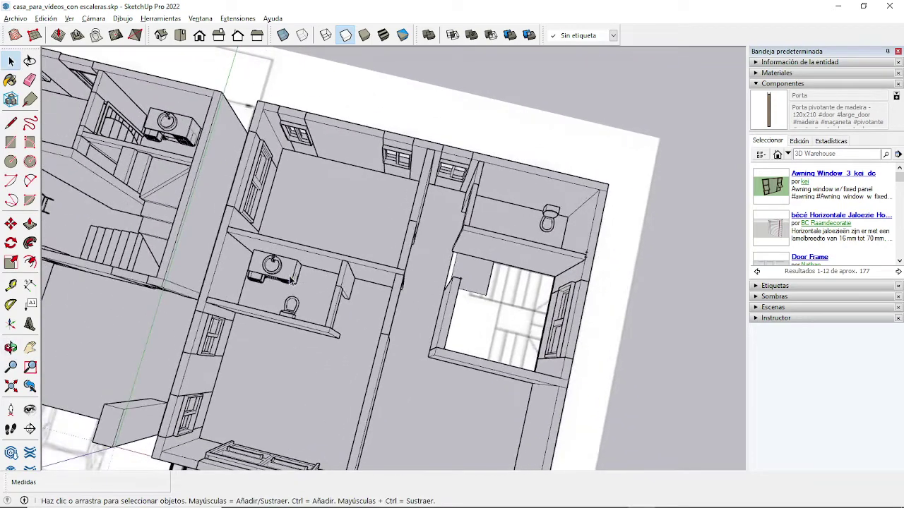
# Copy the round-sink vanity from the left bathroom and place it beside the upper-right toilet.
pyautogui.click(282, 272)
pyautogui.scroll(2, 311, 283)
pyautogui.scroll(2, 311, 283)
pyautogui.press('m')
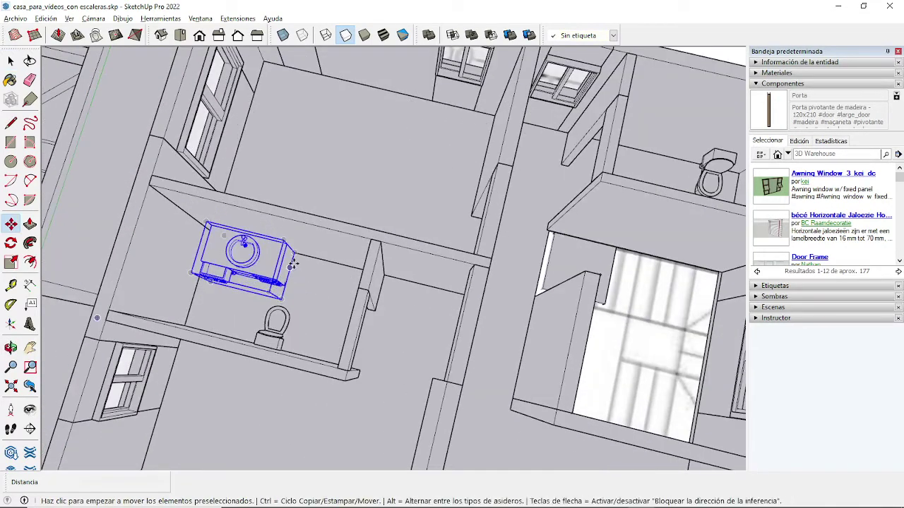
pyautogui.click(294, 254)
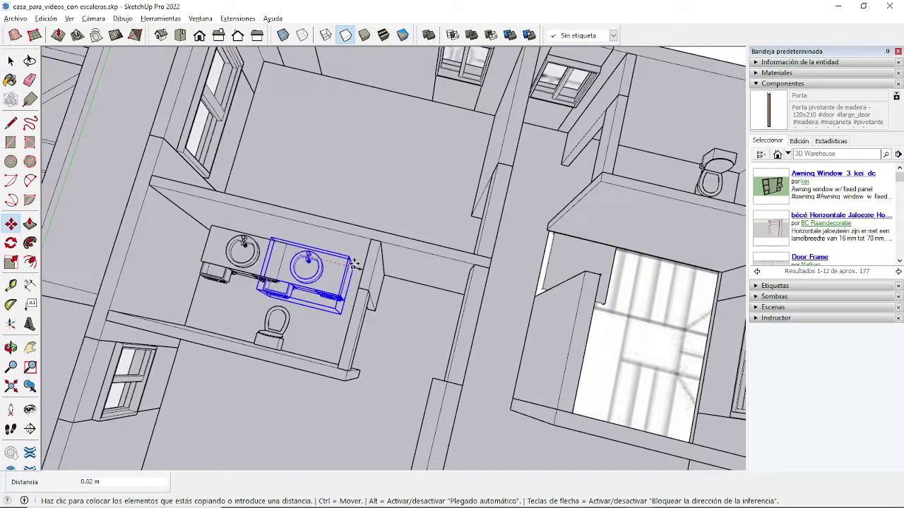
pyautogui.moveTo(607, 212)
pyautogui.mouseDown(button='middle')
pyautogui.moveTo(597, 191)
pyautogui.moveTo(445, 228)
pyautogui.mouseUp(button='middle')
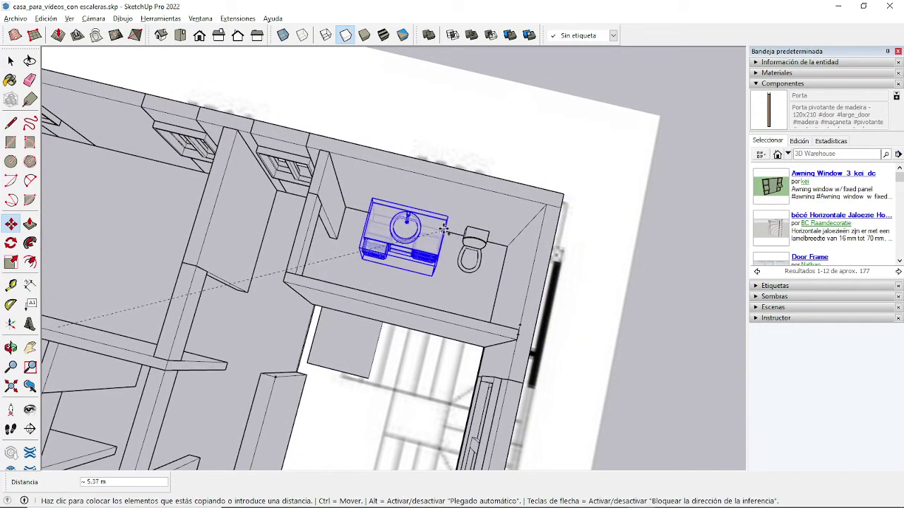
pyautogui.click(442, 227)
pyautogui.press('space')
pyautogui.click(628, 92)
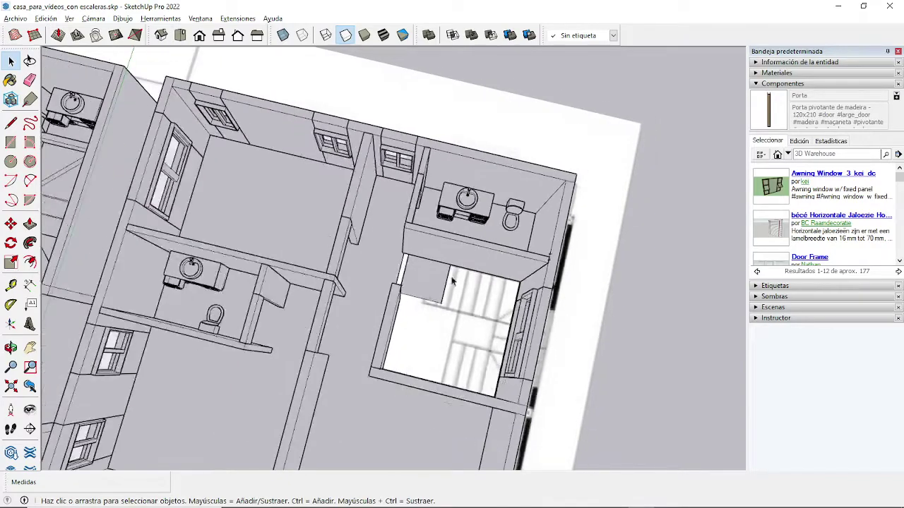